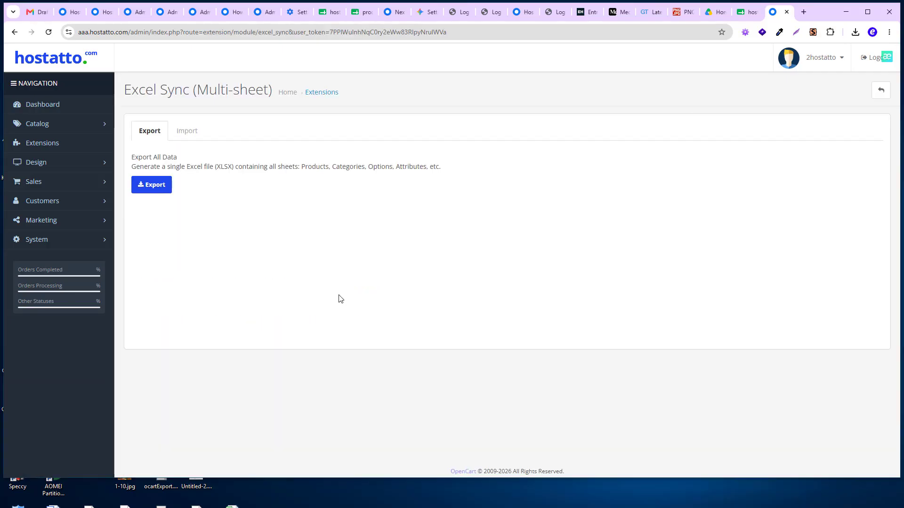
Export all store data into a single multi-sheet Excel file
click(149, 188)
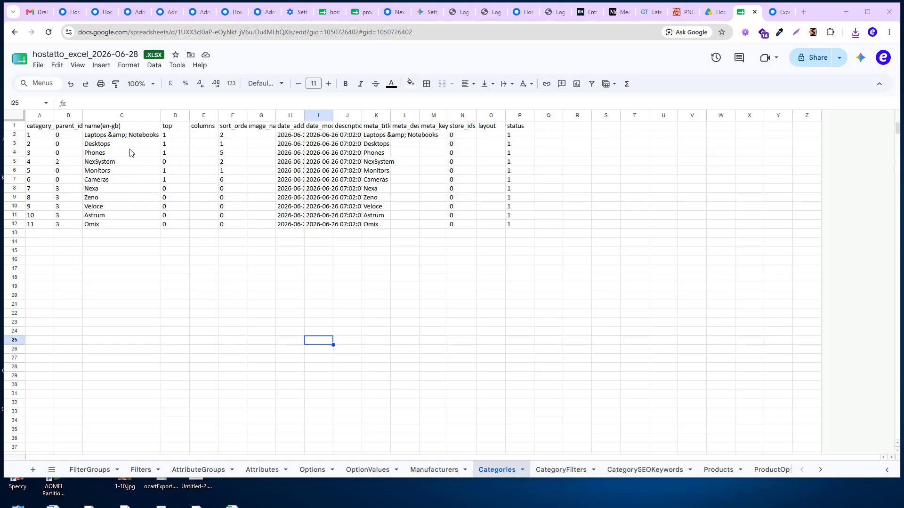
Examine how the name and parent_id columns in the Categories sheet link subcategories to their parent category IDs
click(116, 138)
drag(116, 138, 118, 228)
key(Left)
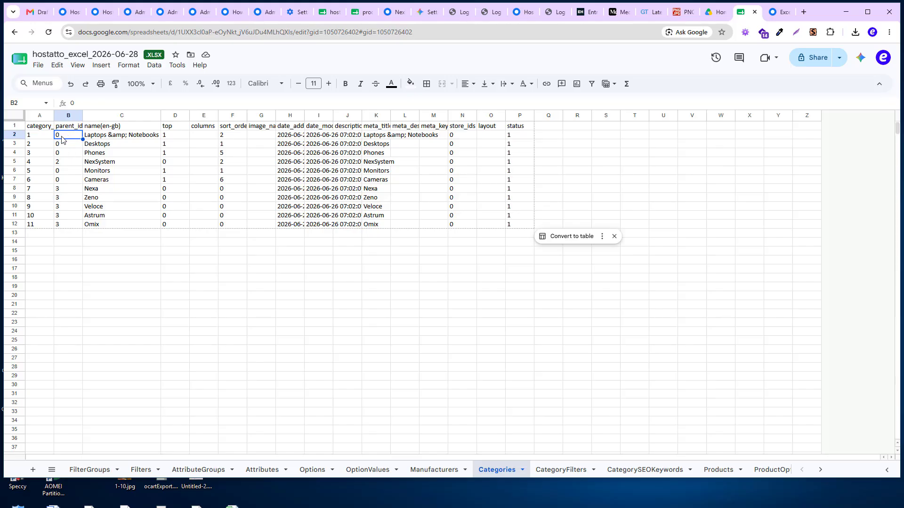
click(72, 162)
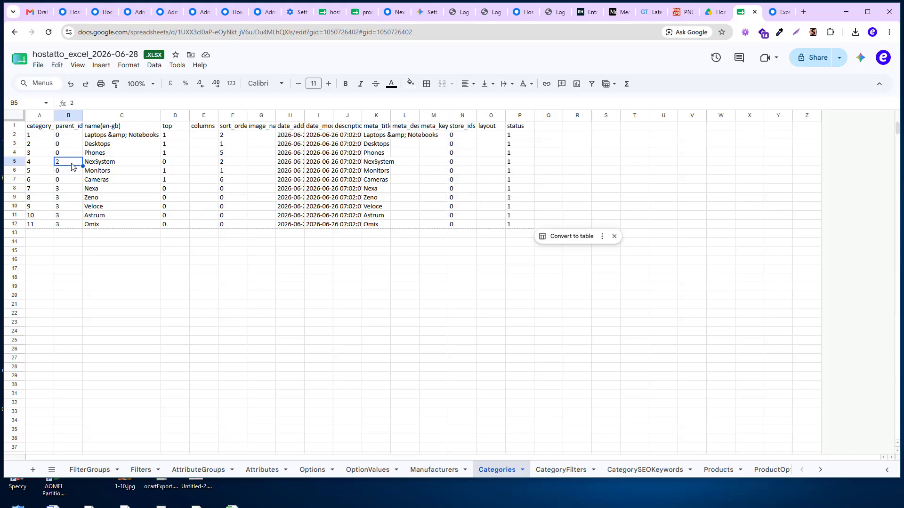
click(94, 164)
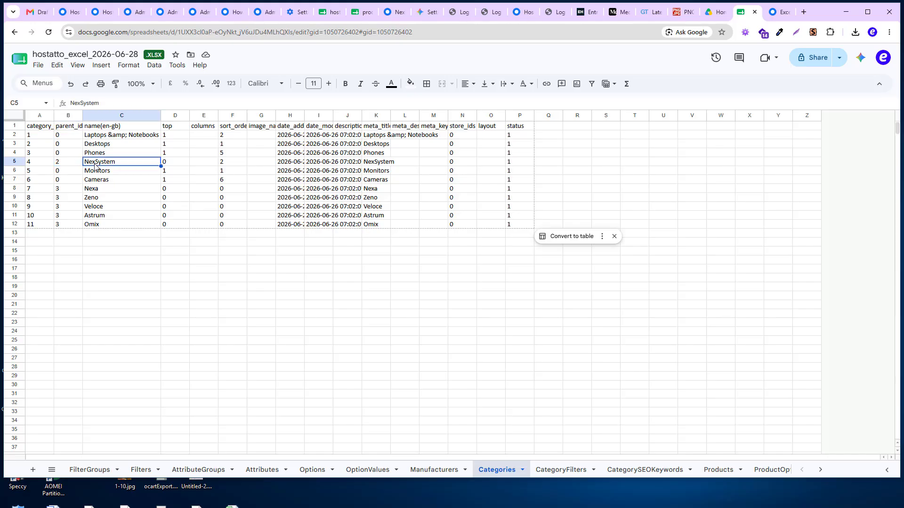
click(46, 146)
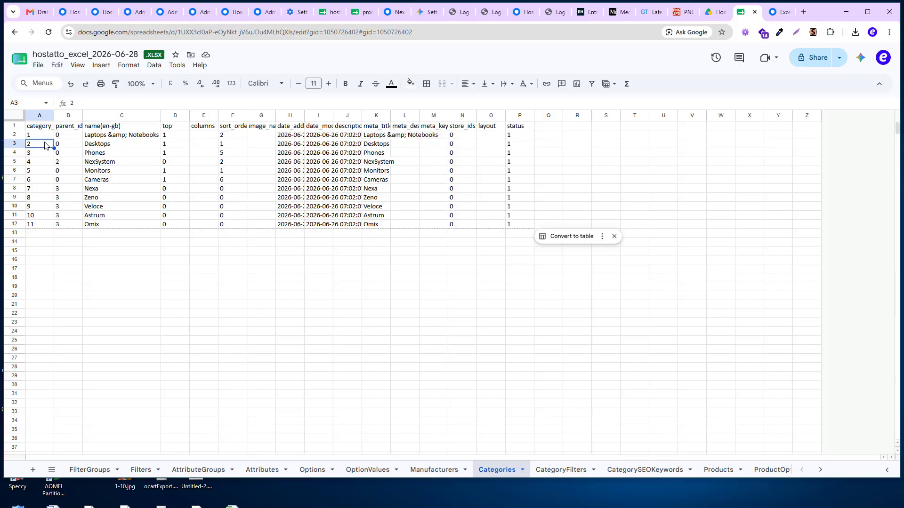
click(67, 190)
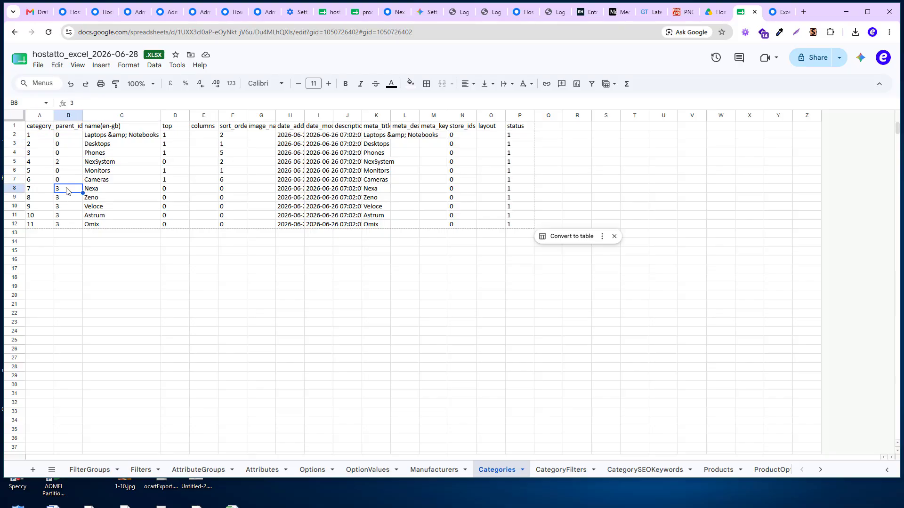
drag(67, 191, 111, 228)
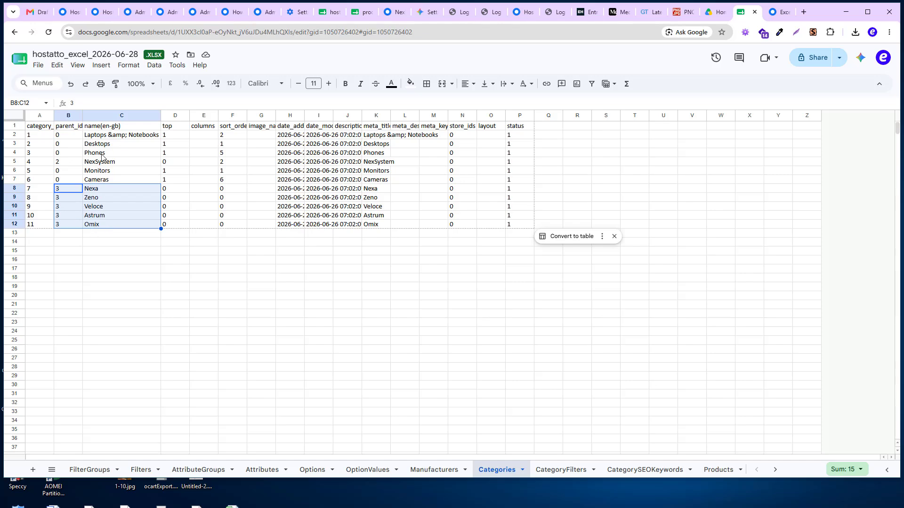
drag(104, 154, 63, 155)
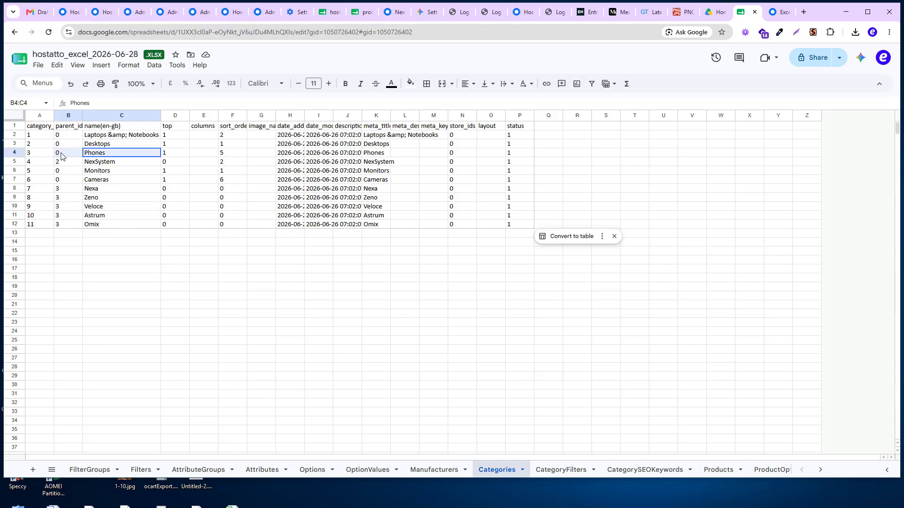
Review the top and sort_order columns of the Categories sheet for main categories and subcategories
click(176, 128)
click(177, 138)
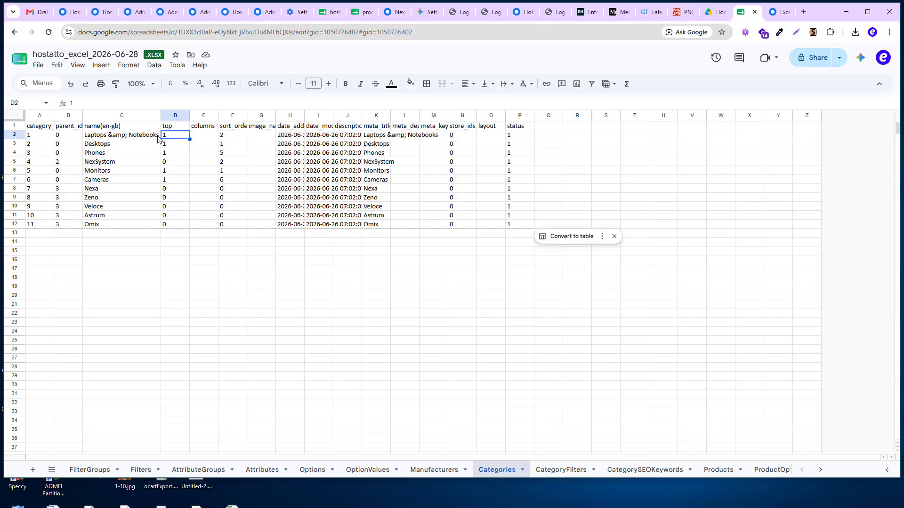
click(168, 163)
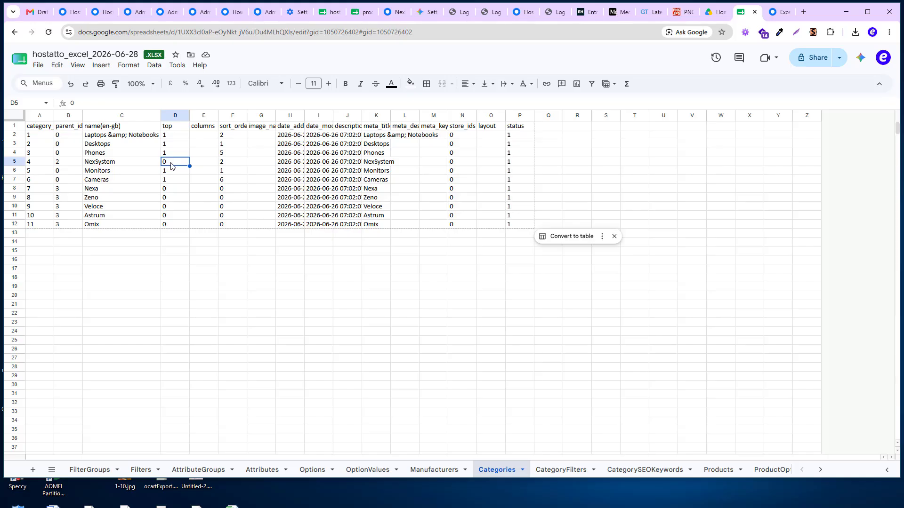
click(238, 127)
click(234, 136)
click(235, 146)
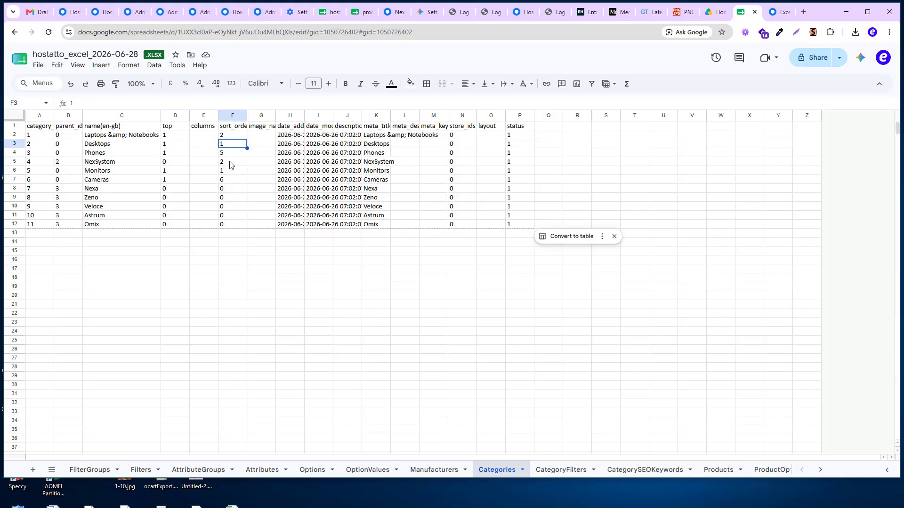
click(231, 179)
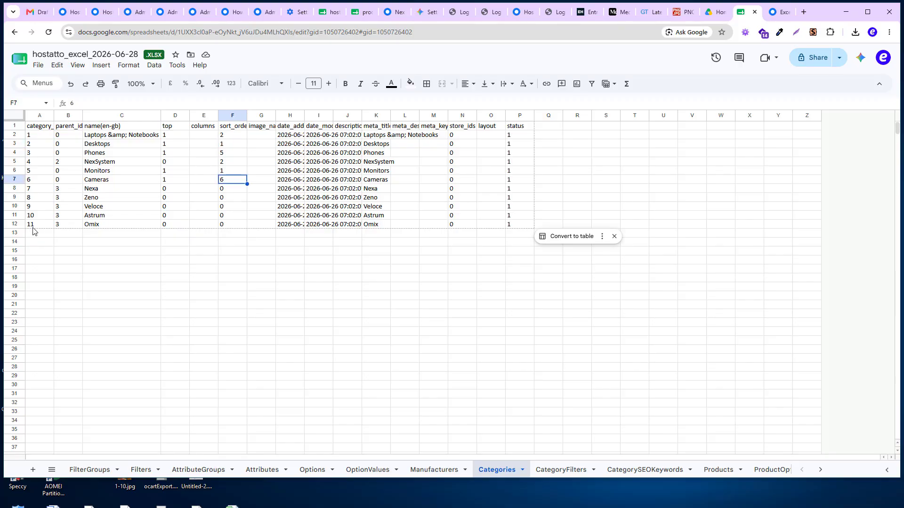
Duplicate the Omix category row into row 13 and set the copy's category_id to 12
click(16, 224)
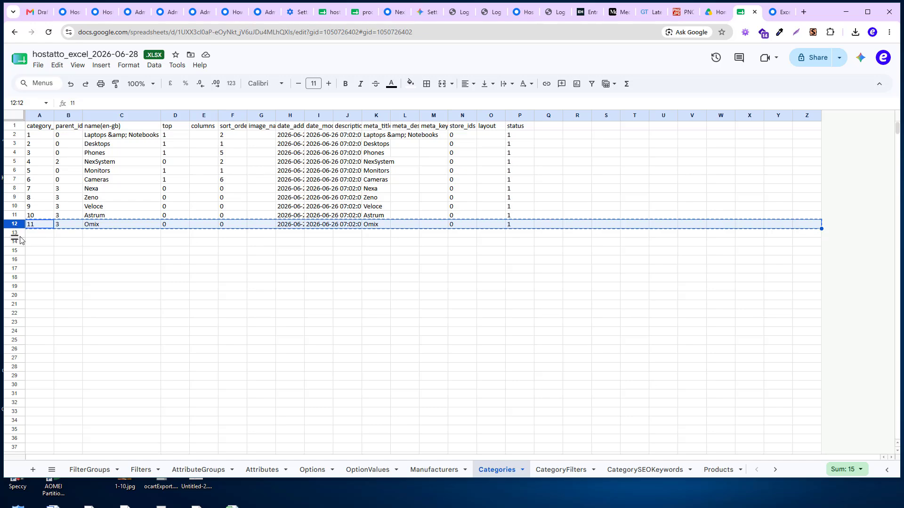
key(ctrl+c)
click(15, 232)
key(ctrl+v)
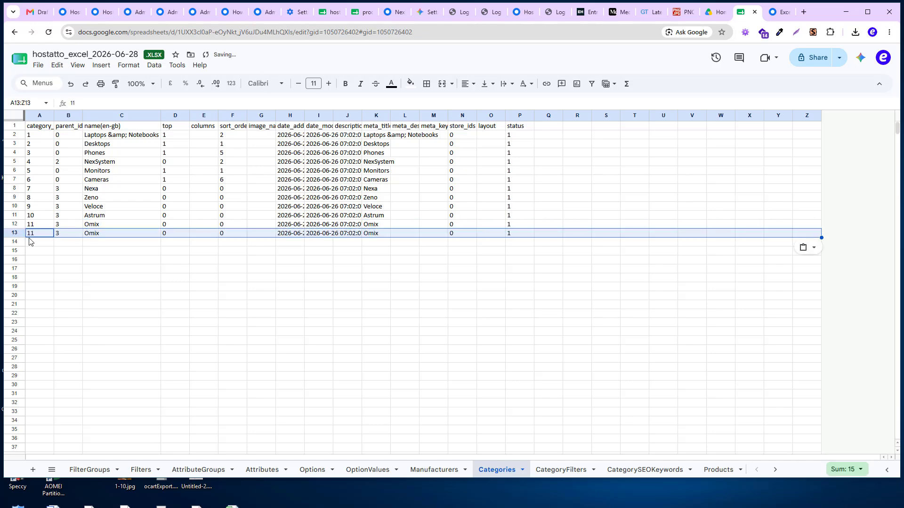
text(12)
Set parent_id to 0 and top to 1 for the category in row 13
click(60, 254)
key(Up)
key(Up)
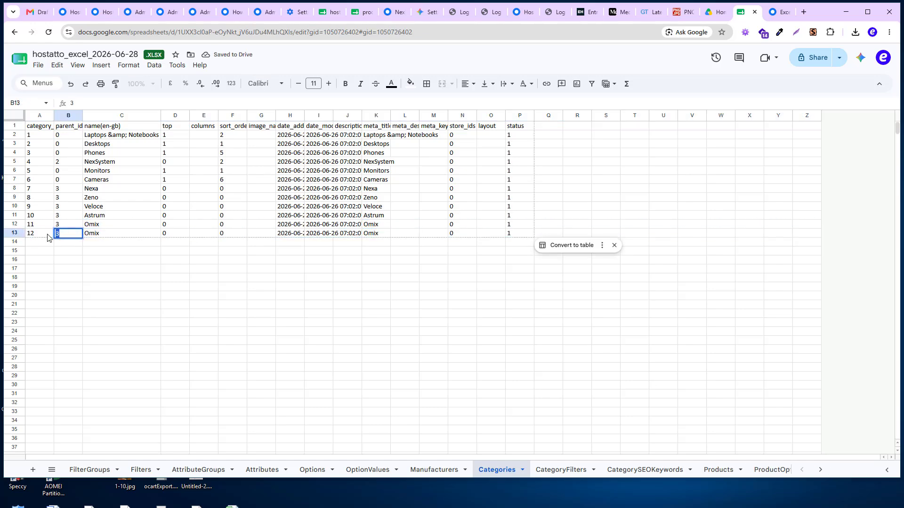
text(0)
click(87, 252)
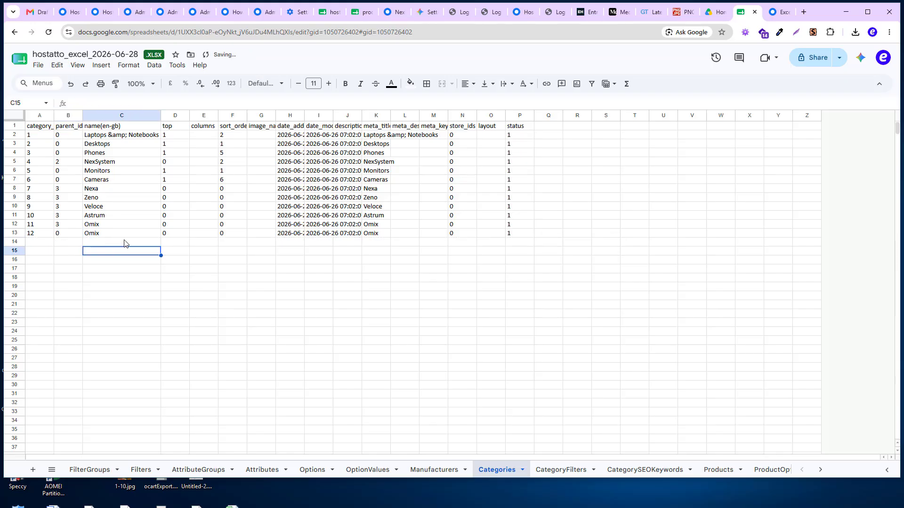
double_click(164, 234)
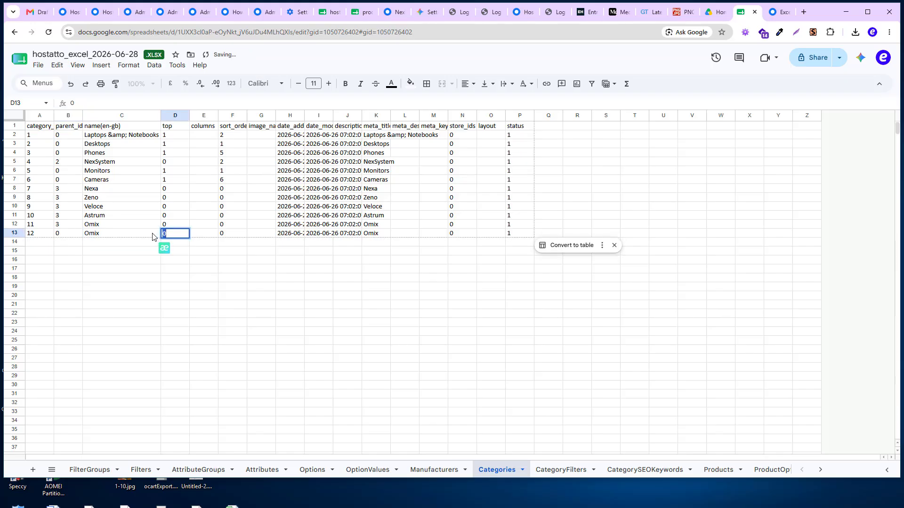
text(1)
key(Return)
Rename the category in row 13 as Womens and set its sort_order to 3
double_click(127, 234)
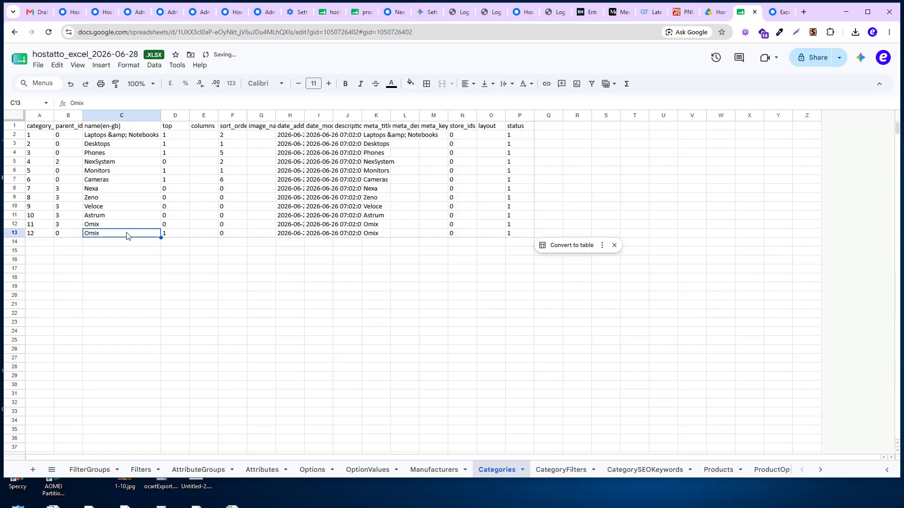
drag(111, 234, 76, 234)
text(Womens)
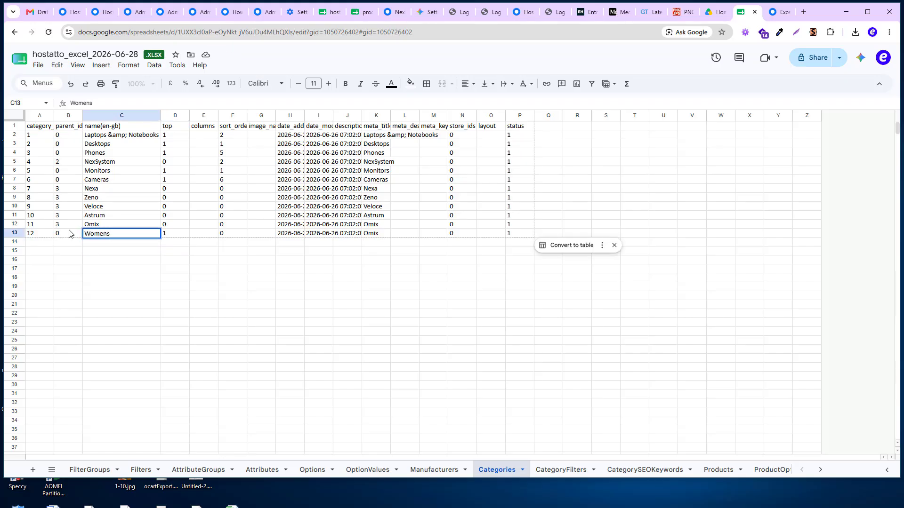
key(Return)
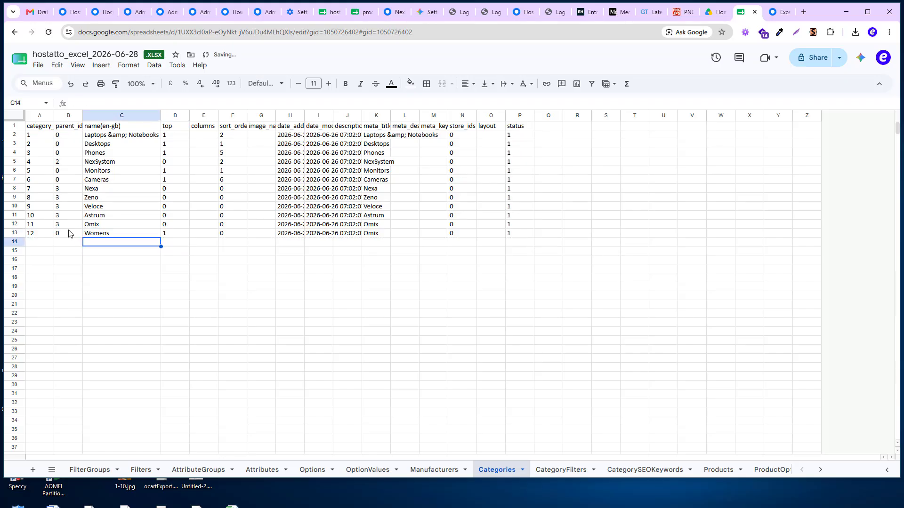
click(221, 235)
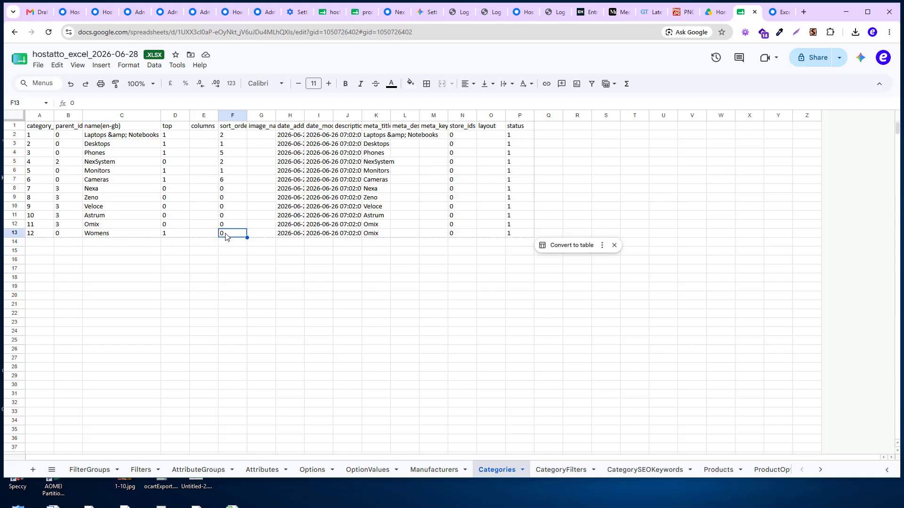
double_click(226, 234)
text(3)
Duplicate the Womens category row into row 14 and set the copy's category_id to 13
click(14, 234)
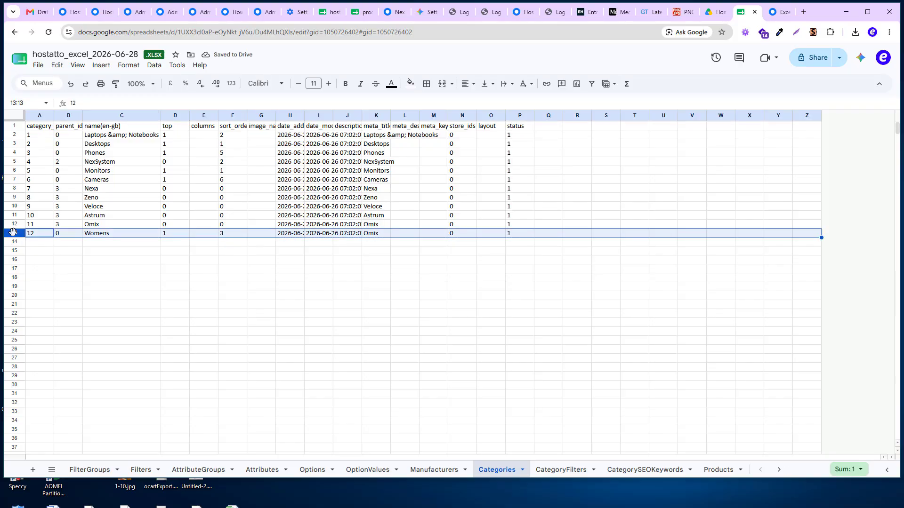
key(ctrl+c)
click(15, 242)
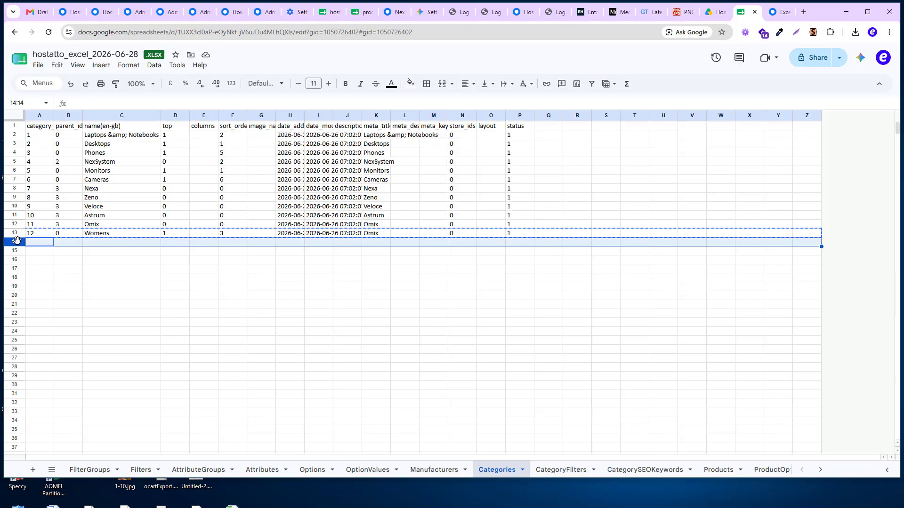
key(ctrl+v)
click(37, 245)
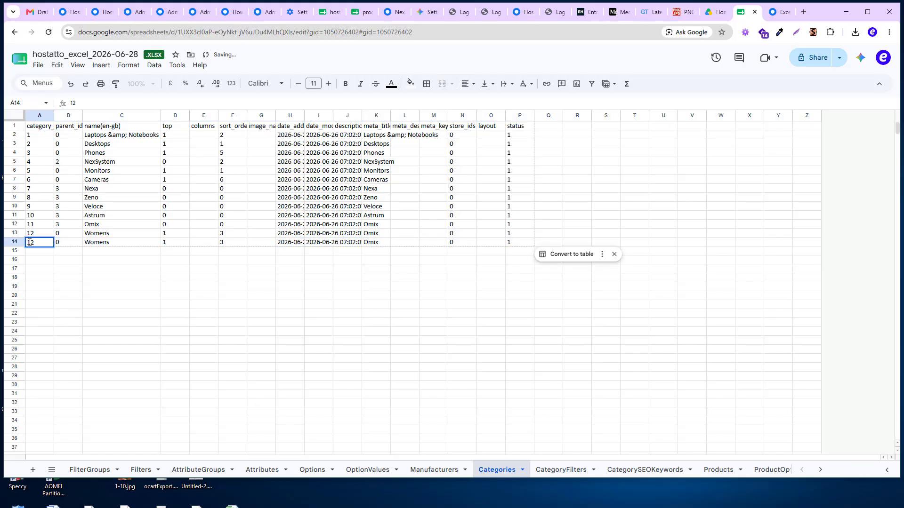
text(13)
Rename the category in row 14 as Sneakers
key(Tab)
key(Tab)
text(Sneak)
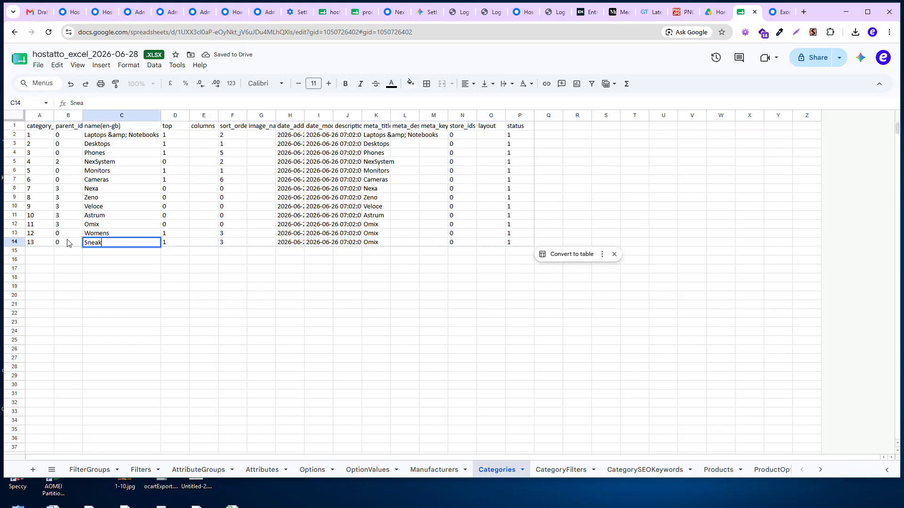
text(ers)
key(Return)
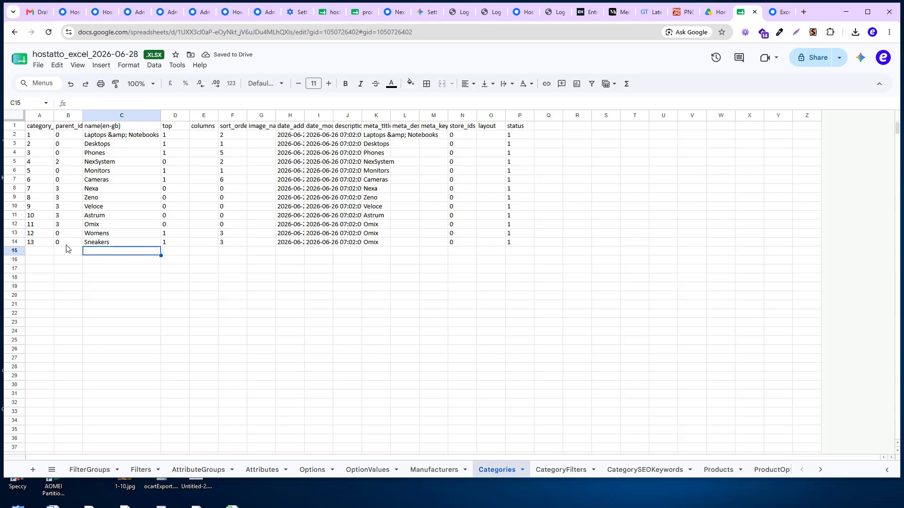
Make Sneakers a subcategory of Womens by setting its parent_id to 12
click(68, 243)
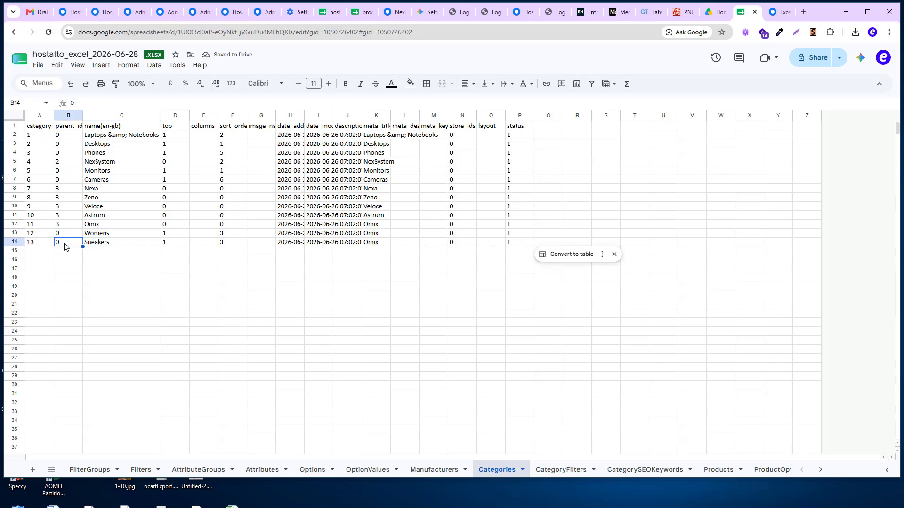
click(42, 235)
click(65, 244)
double_click(63, 242)
text(12)
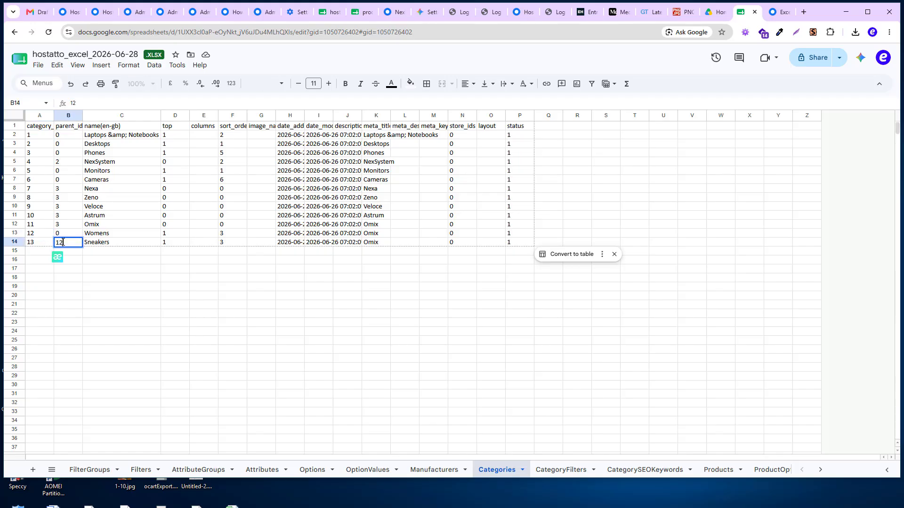
key(Tab)
Set both the top and sort_order values of the Sneakers category to 0
click(168, 245)
double_click(162, 245)
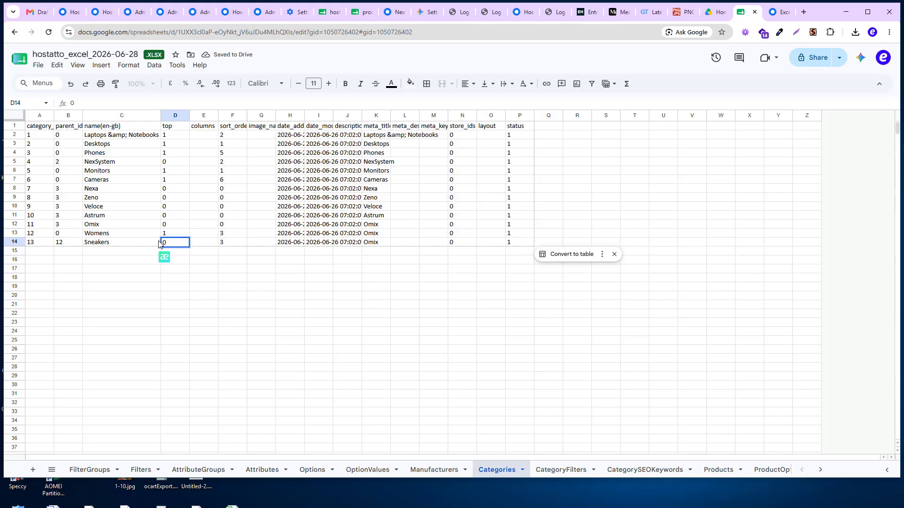
click(233, 244)
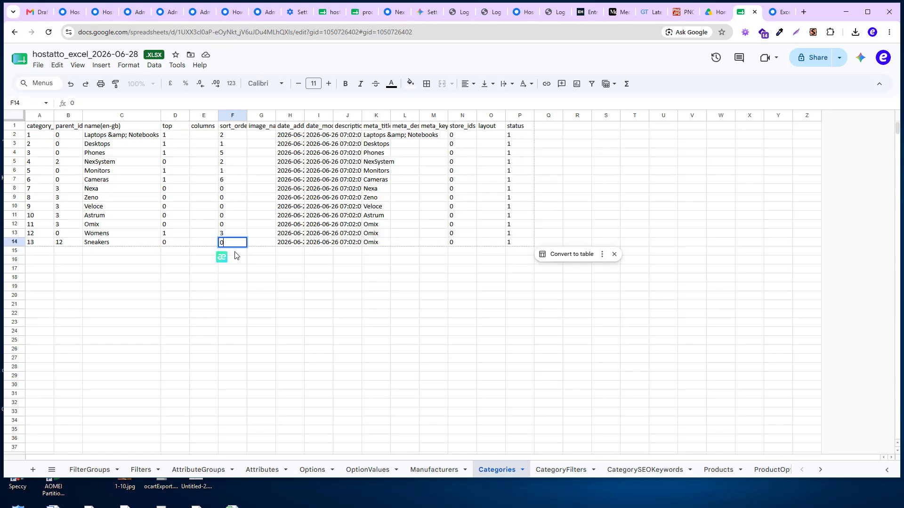
click(237, 257)
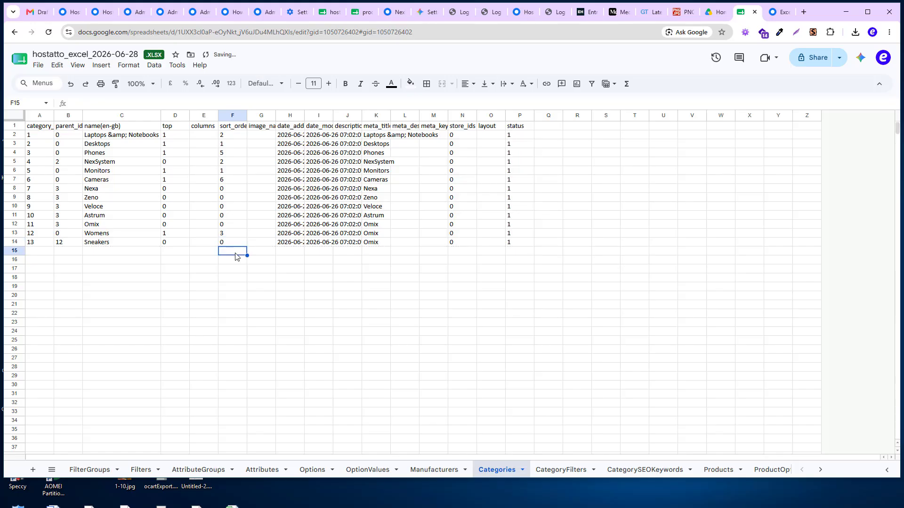
Copy the names Womens and Sneakers into the meta_title cells of rows 13 and 14
drag(141, 236, 143, 242)
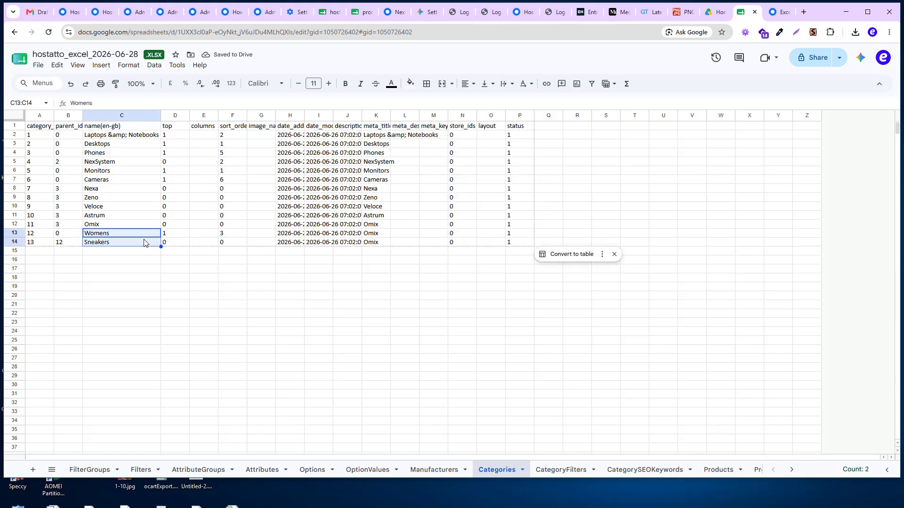
key(ctrl+c)
click(376, 233)
key(ctrl+v)
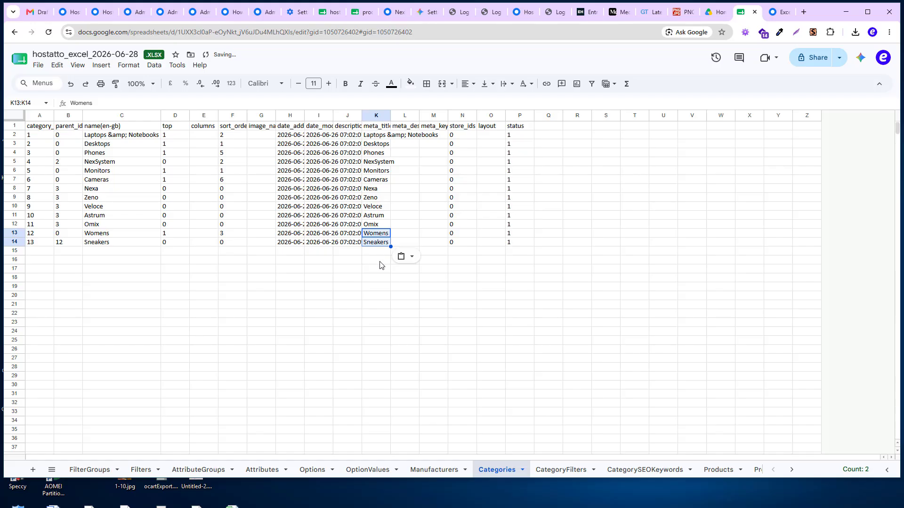
click(383, 270)
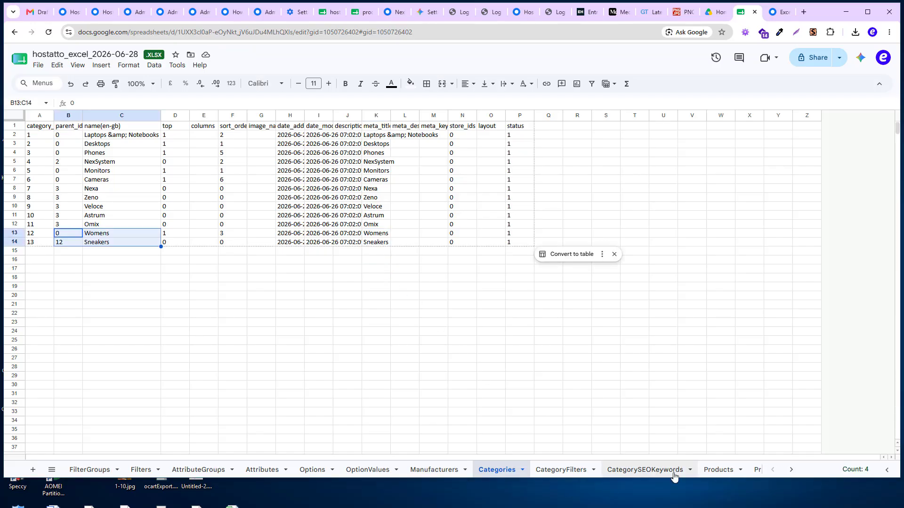
Paste a copy of the last product into row 21 of the Products sheet and set its product_id to 20
click(711, 470)
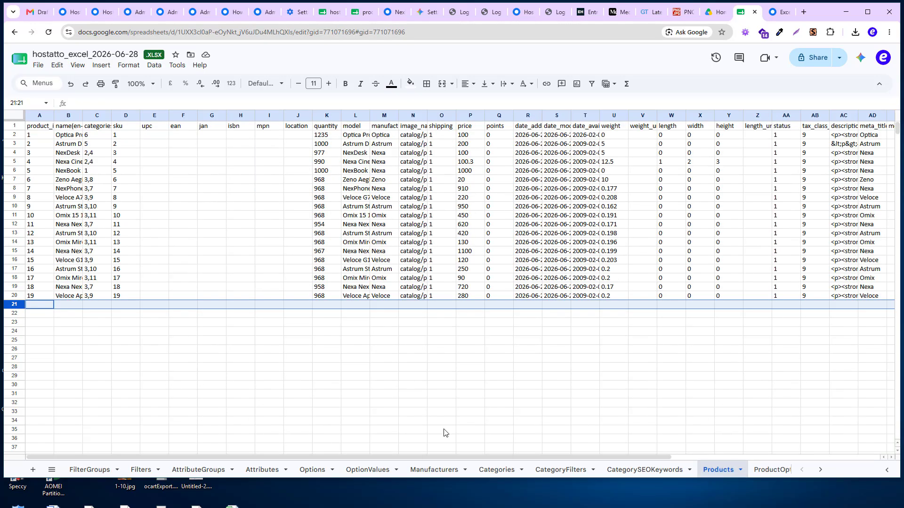
click(14, 304)
key(ctrl+v)
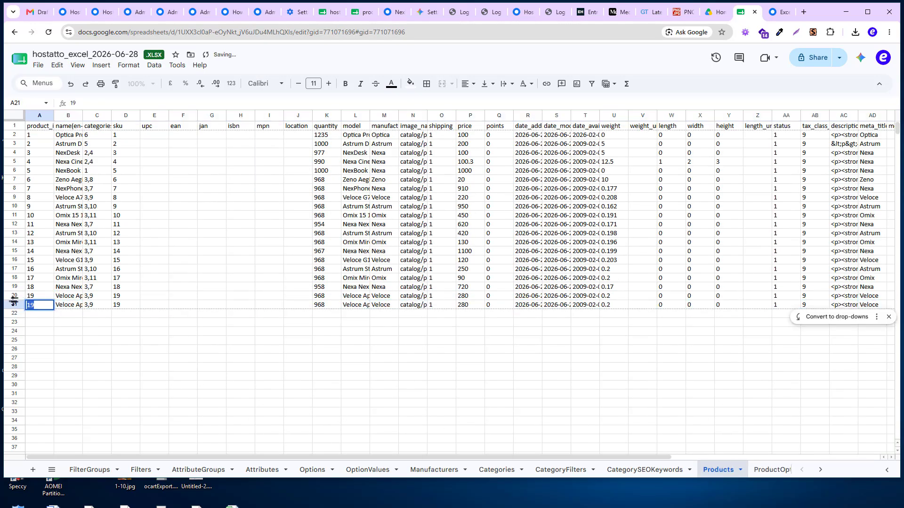
text(20)
key(Return)
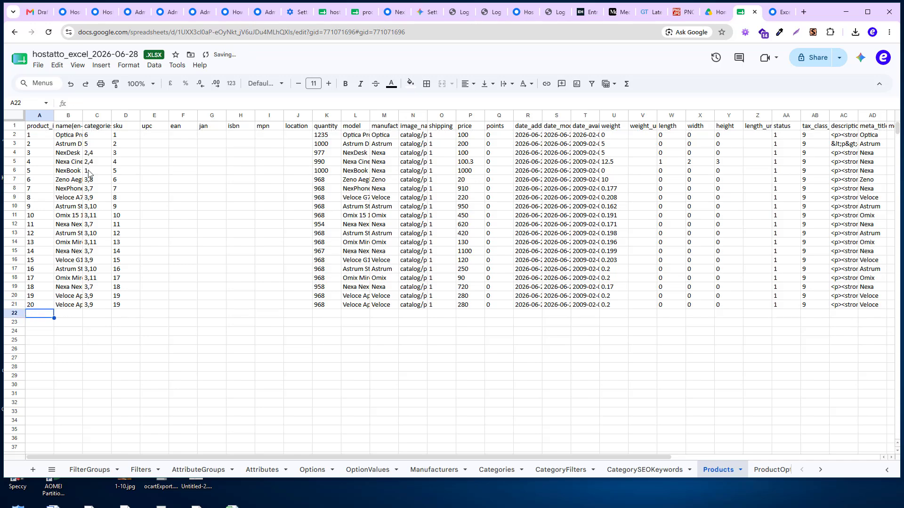
Fit the name column's width to its contents and rename the product in row 21 as Color sneakers
double_click(82, 116)
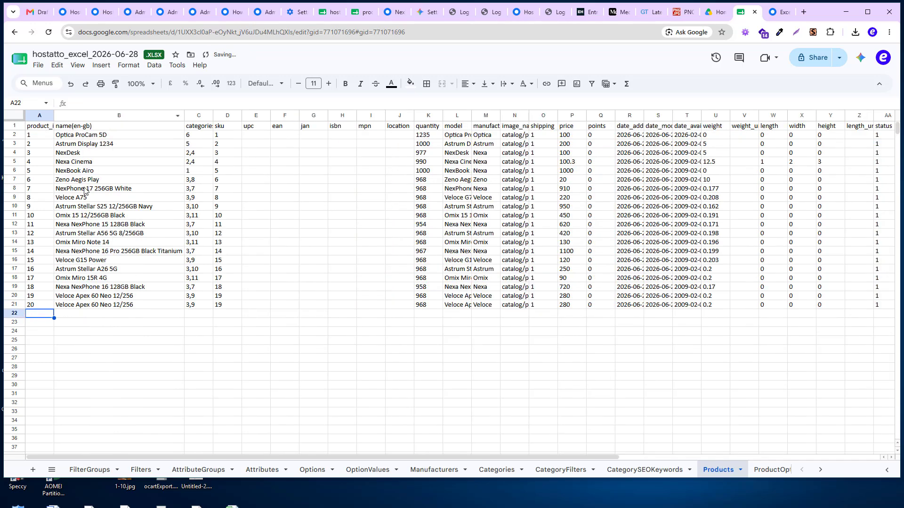
double_click(107, 305)
drag(143, 305, 51, 303)
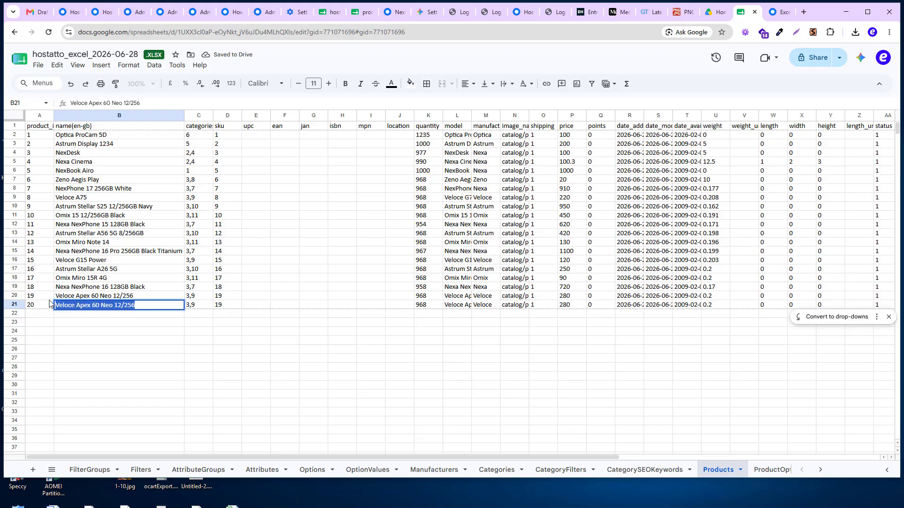
key(ctrl+v)
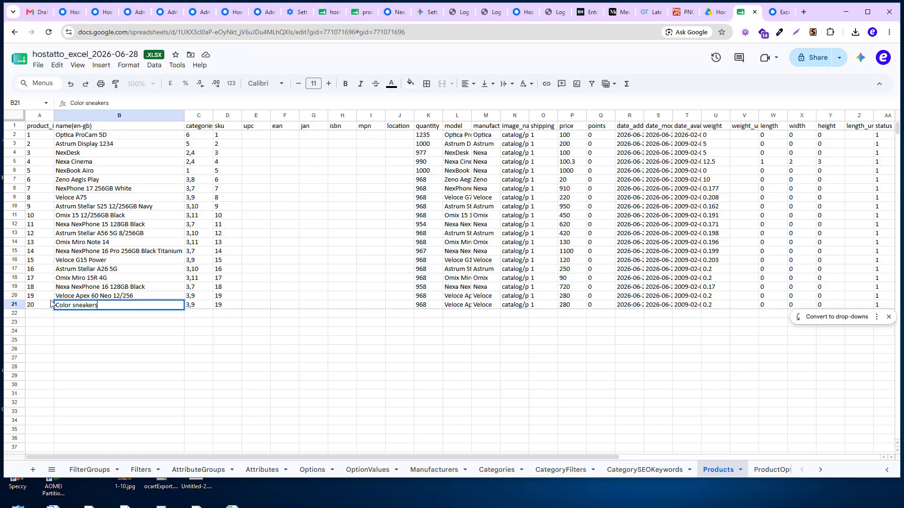
key(Return)
Look up the Womens and Sneakers ids in the Categories sheet and set the Color sneakers product's categories to 12,13
click(198, 306)
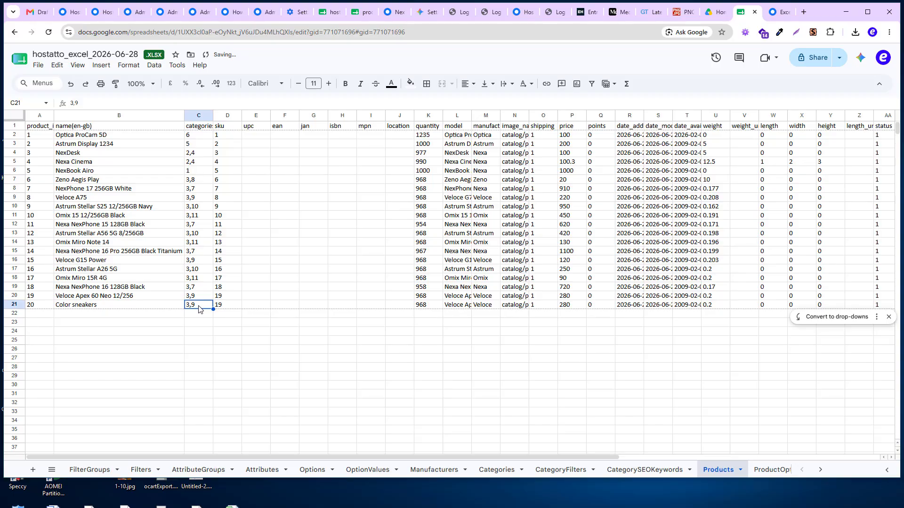
click(497, 470)
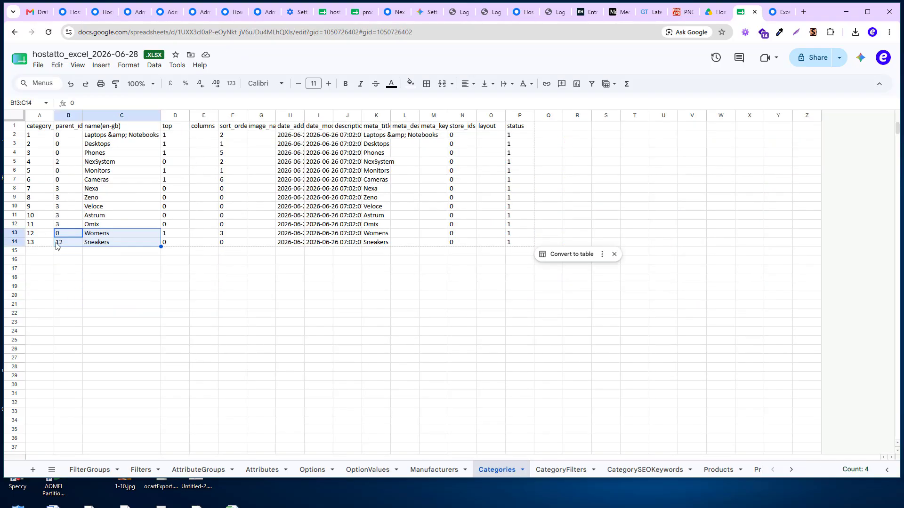
drag(39, 235, 40, 243)
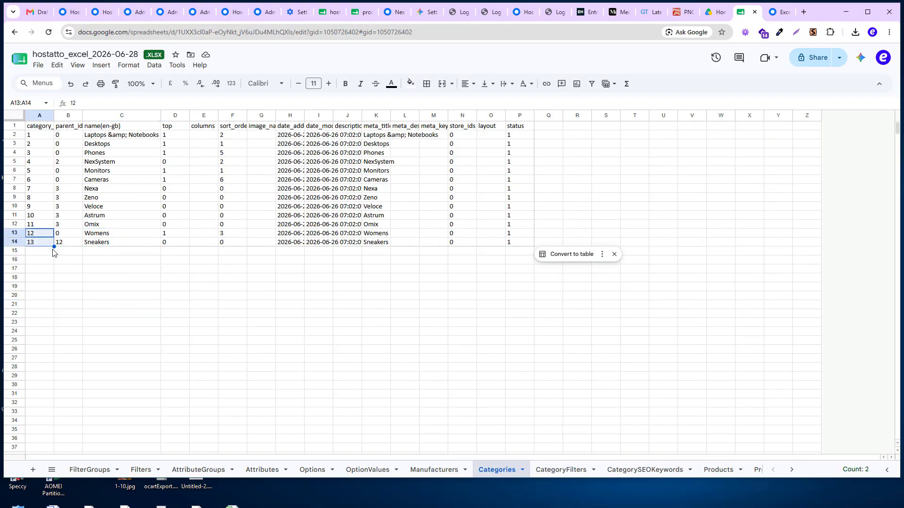
click(717, 470)
text(12,13)
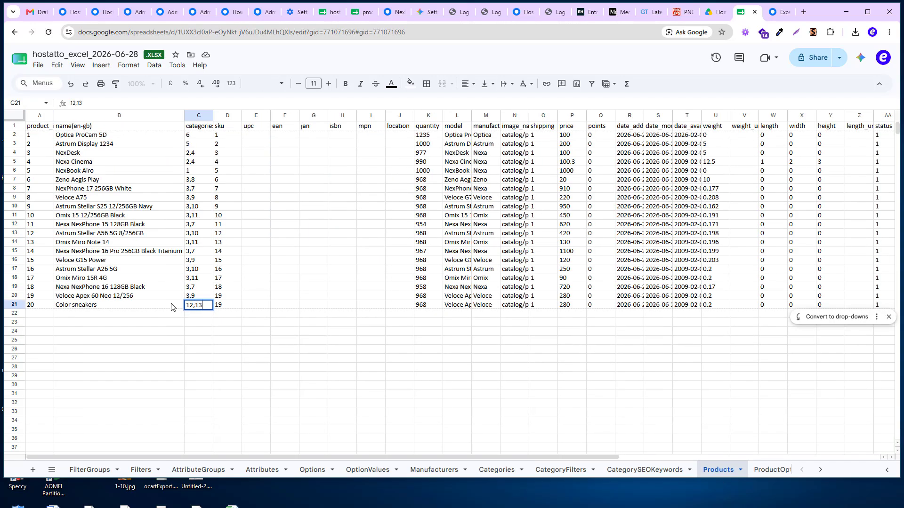
key(Return)
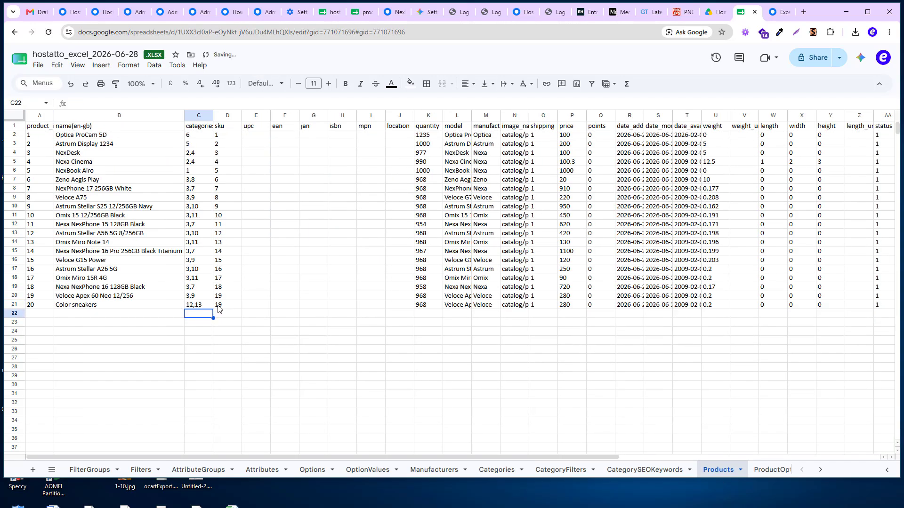
Copy the product_id 20 of the Color sneakers row into its sku cell
click(39, 305)
key(ctrl+c)
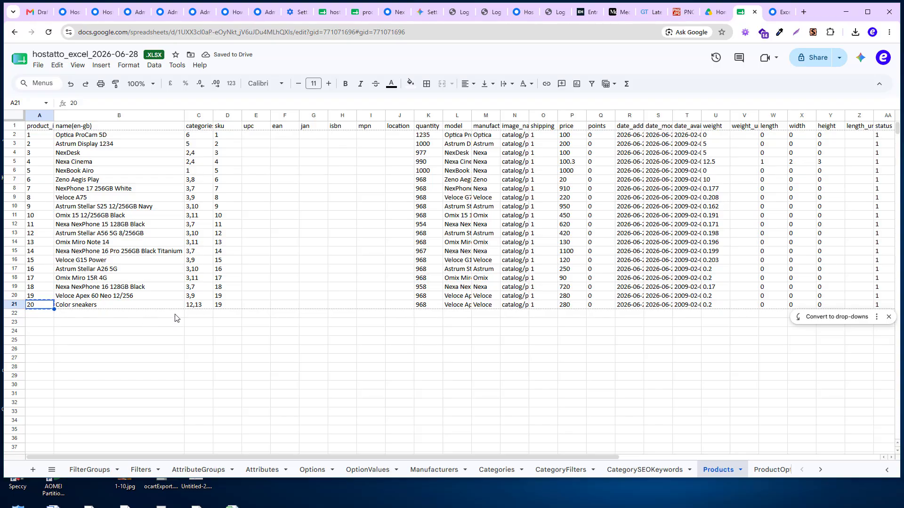
click(224, 305)
key(ctrl+v)
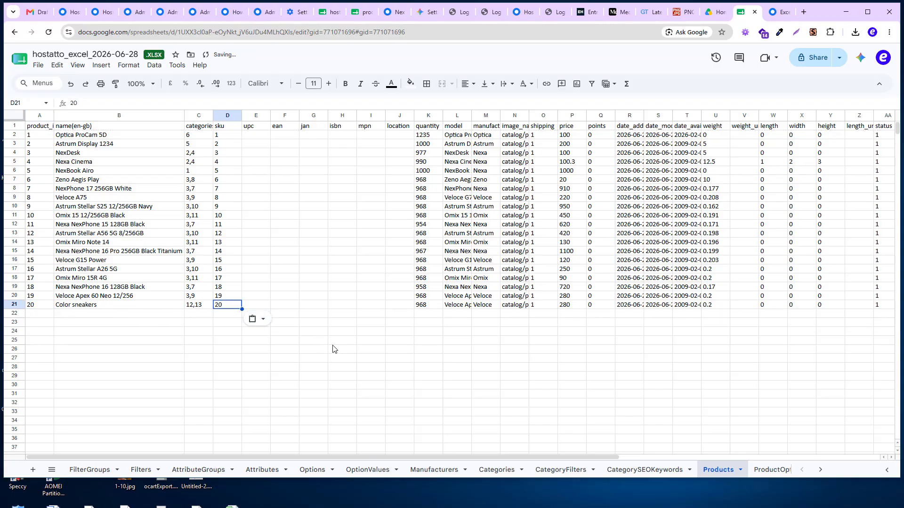
Switch to the store admin, open the catalog's Uploads page and copy the image file name h1.webp
click(776, 12)
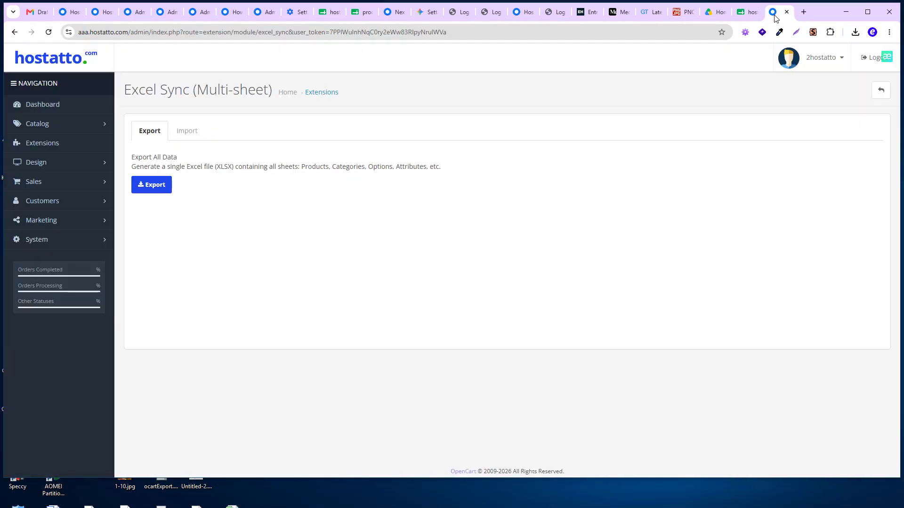
click(105, 130)
click(55, 257)
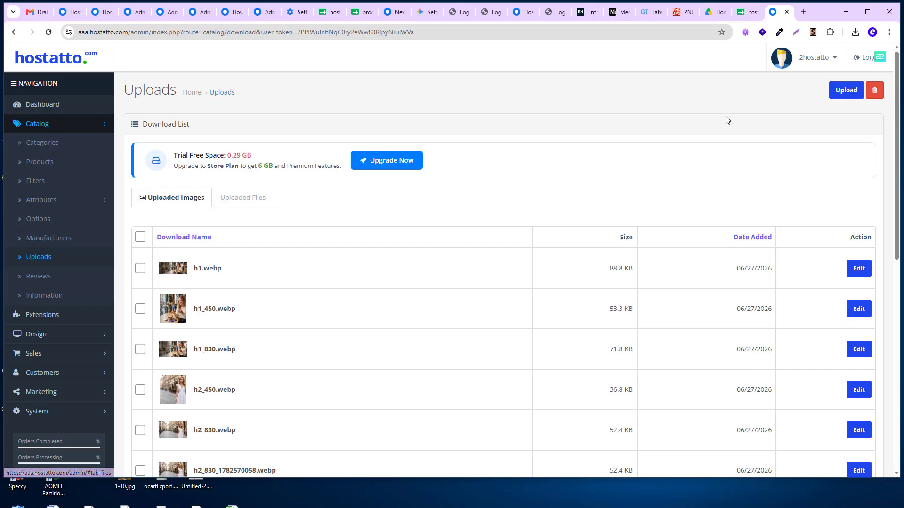
click(837, 95)
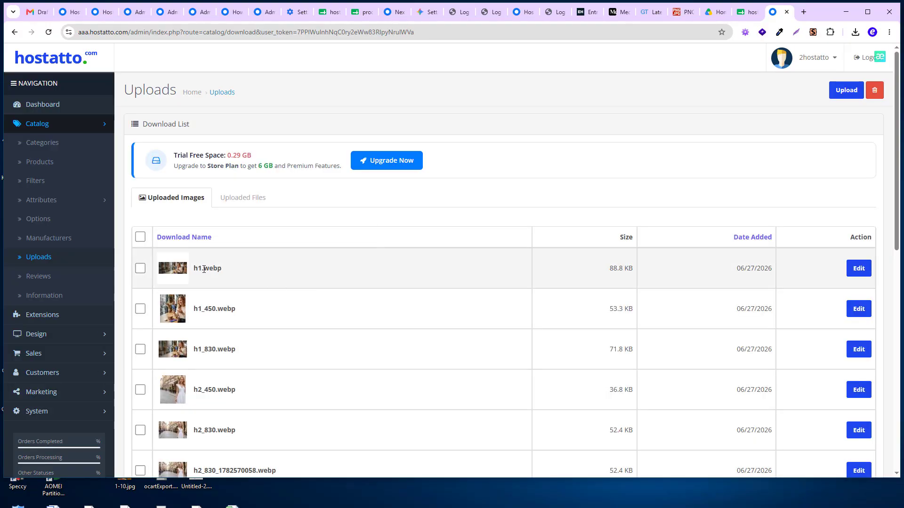
drag(204, 269, 228, 272)
double_click(210, 269)
Return to the product spreadsheet and set the Color sneakers image_name to catalog/h1.webp
key(ctrl+shift+Tab)
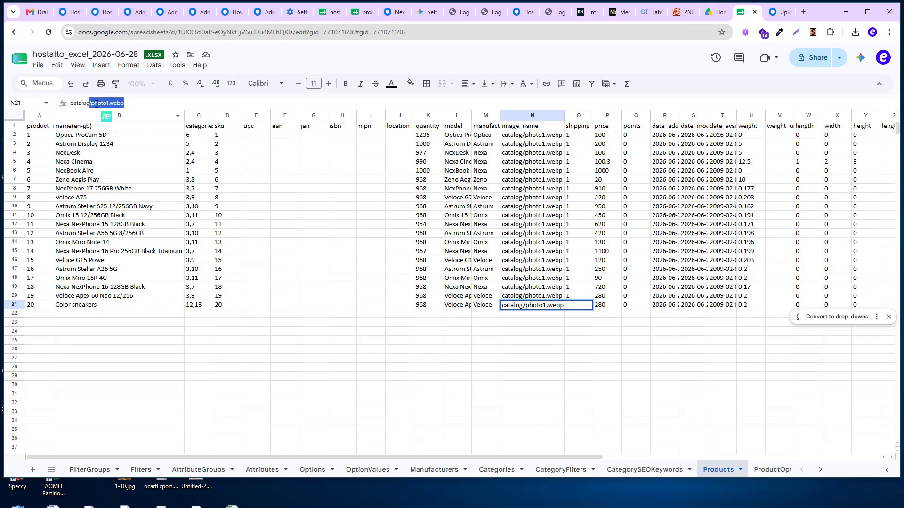
click(94, 104)
drag(91, 103, 126, 104)
right_click(120, 103)
click(150, 164)
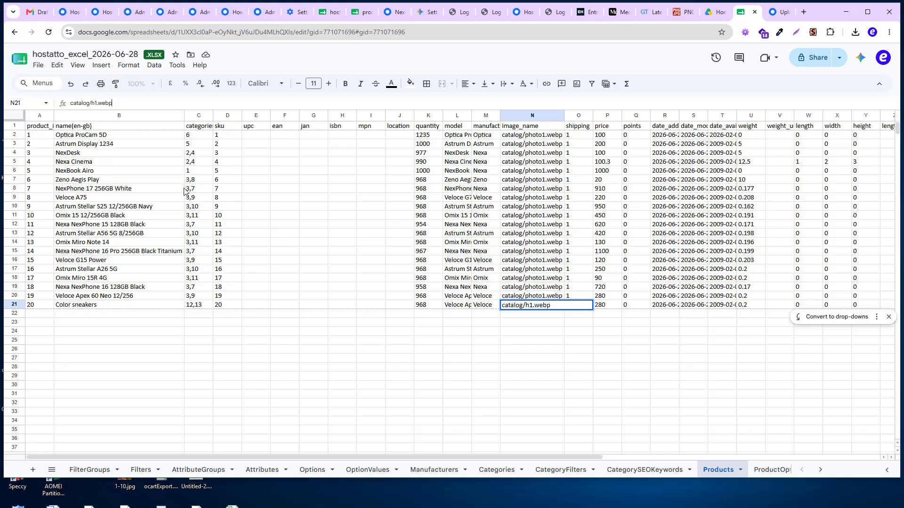
click(384, 357)
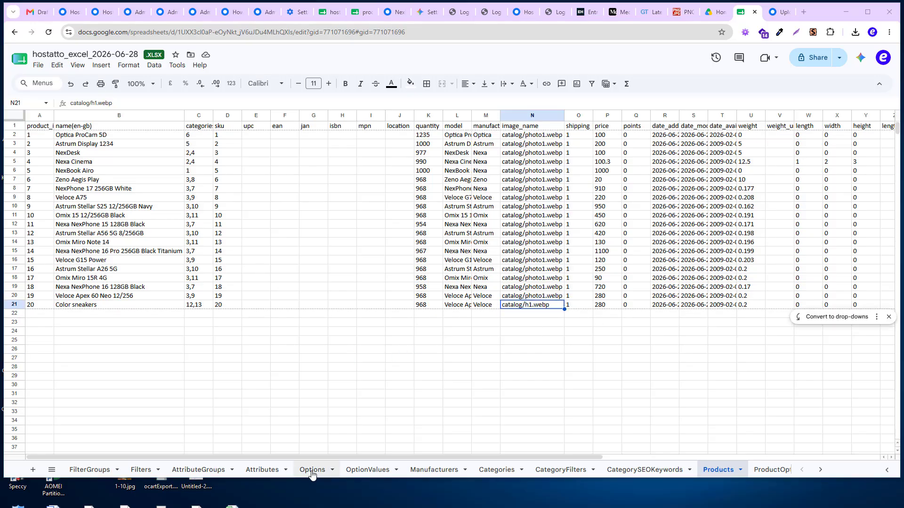
Examine the option_id values of Color and Size in the Options sheet and how the OptionValues rows refer to them
click(312, 473)
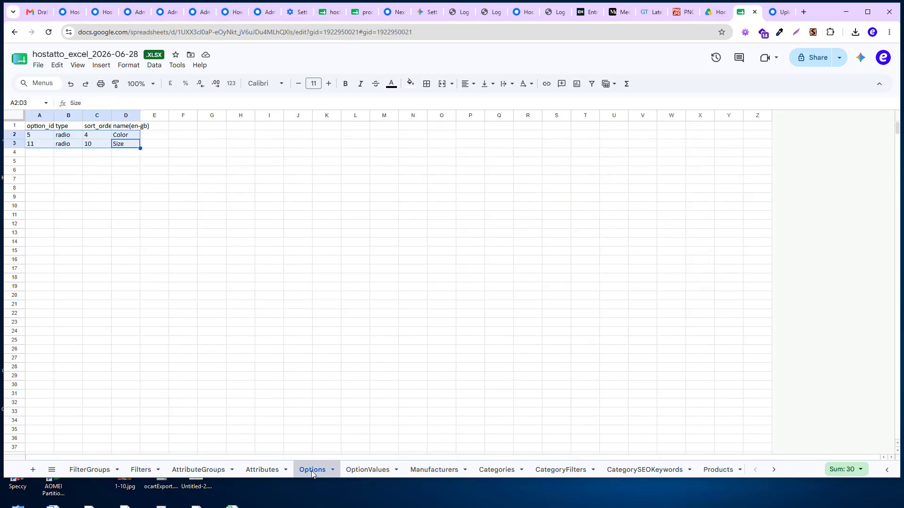
click(119, 171)
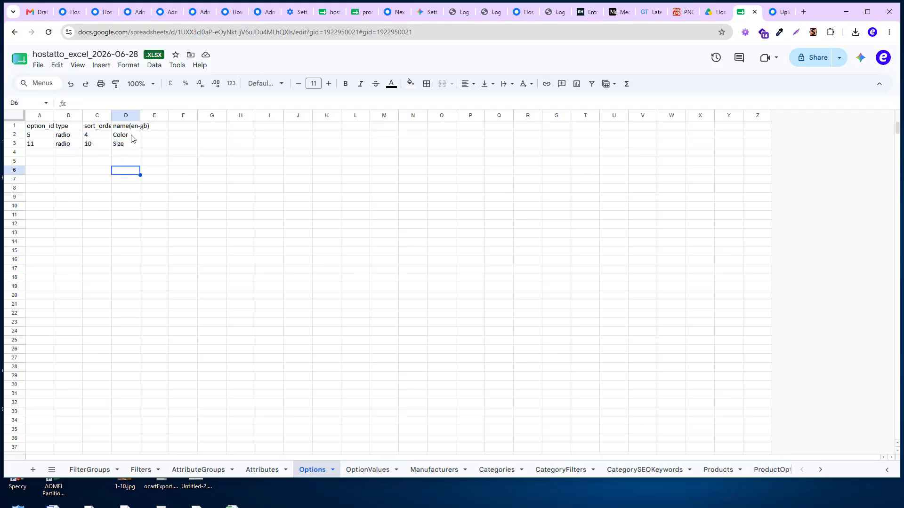
drag(131, 138, 32, 145)
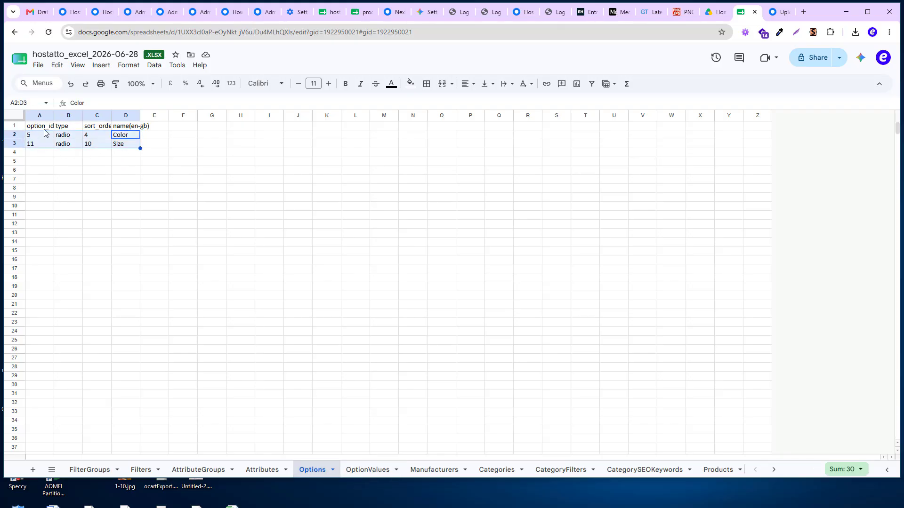
click(45, 126)
click(38, 148)
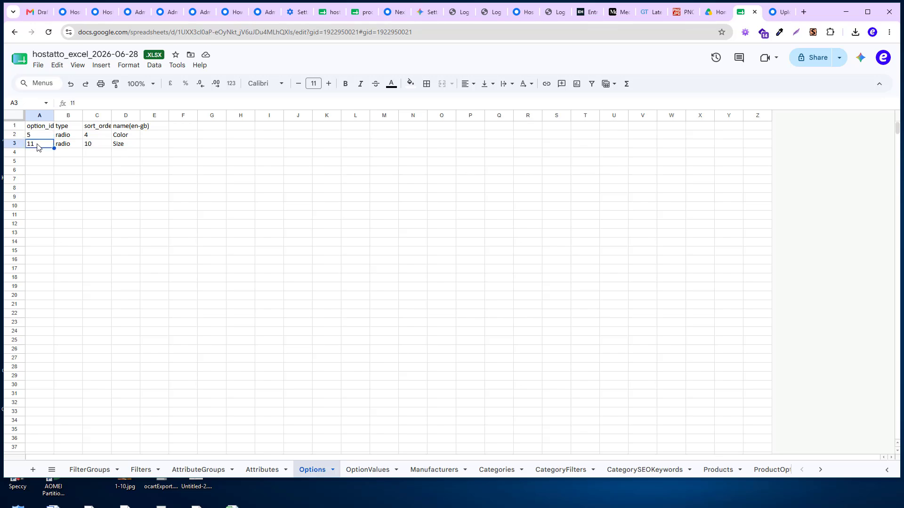
click(42, 153)
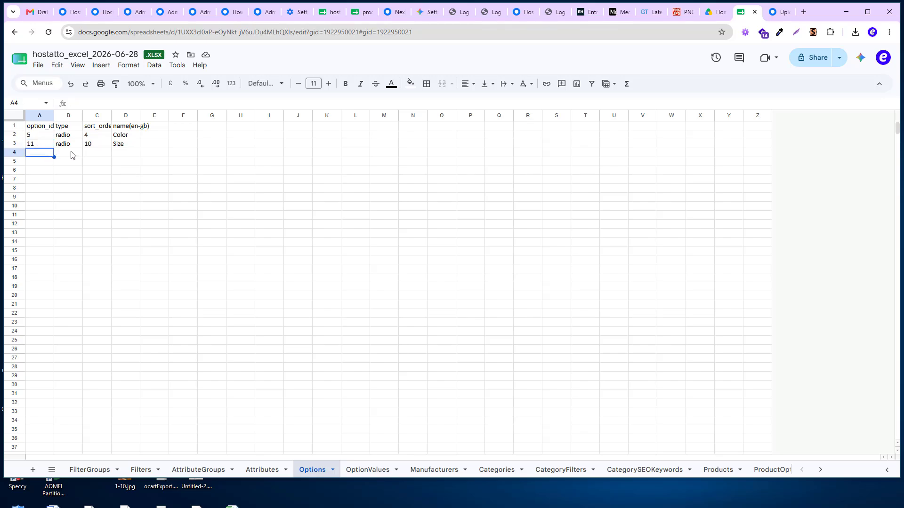
drag(37, 154, 119, 165)
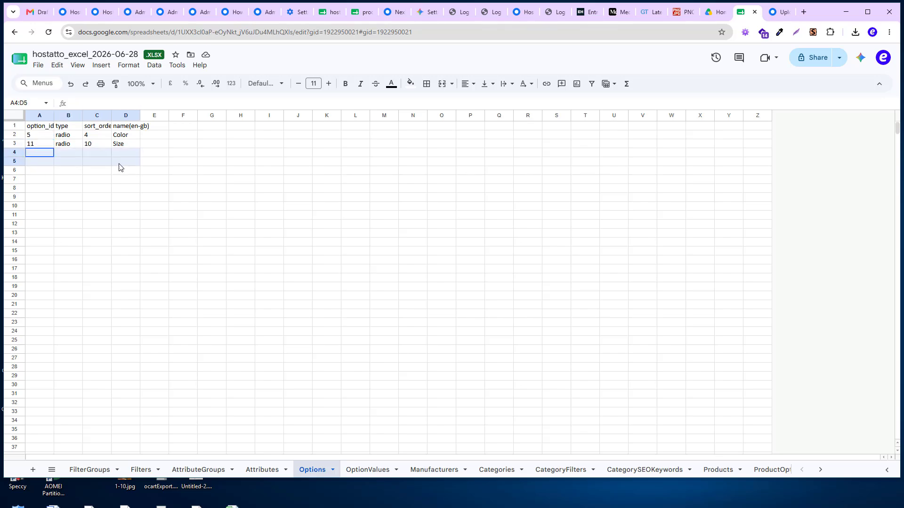
click(39, 137)
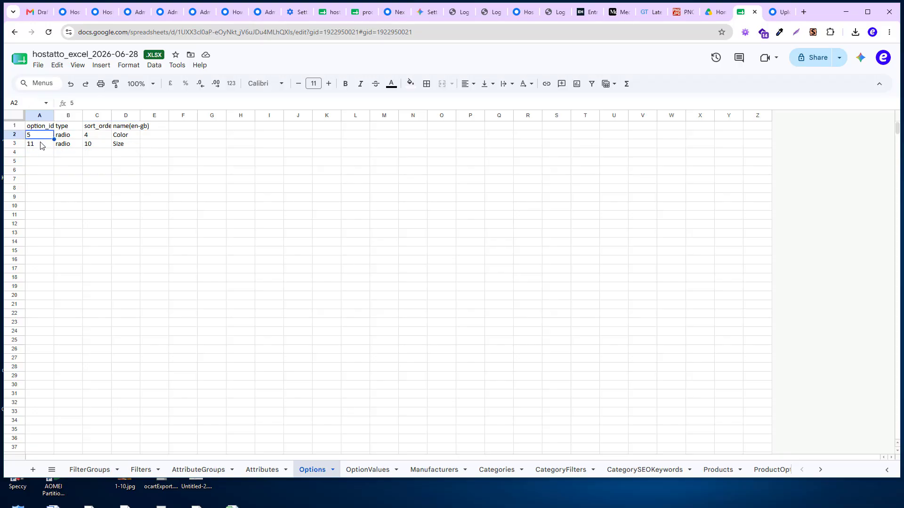
click(365, 472)
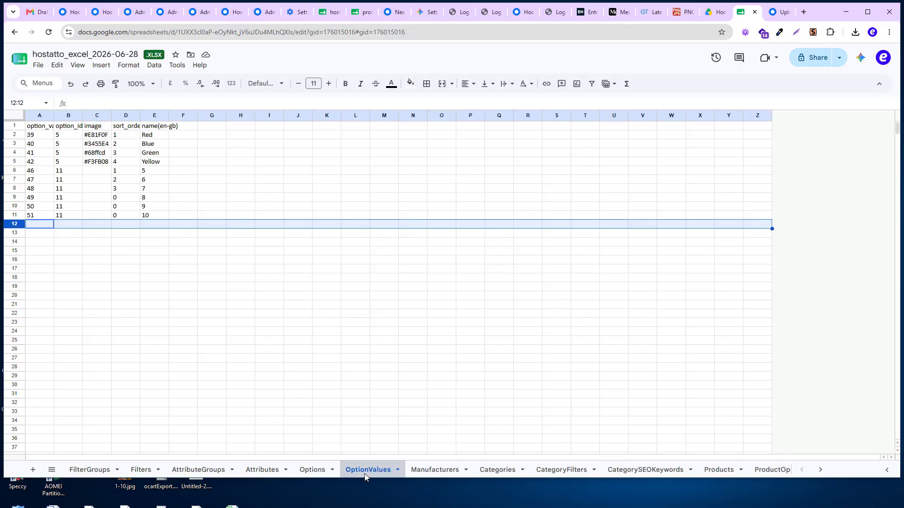
drag(65, 135, 159, 164)
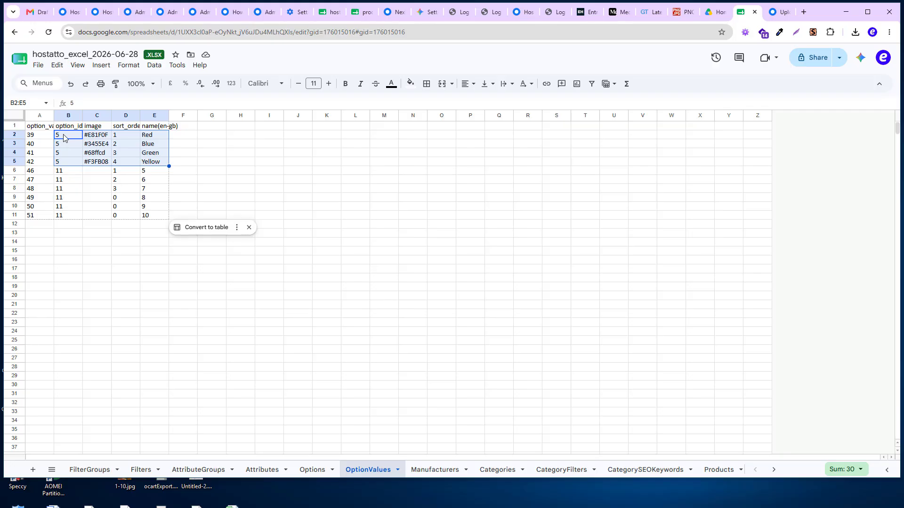
click(312, 470)
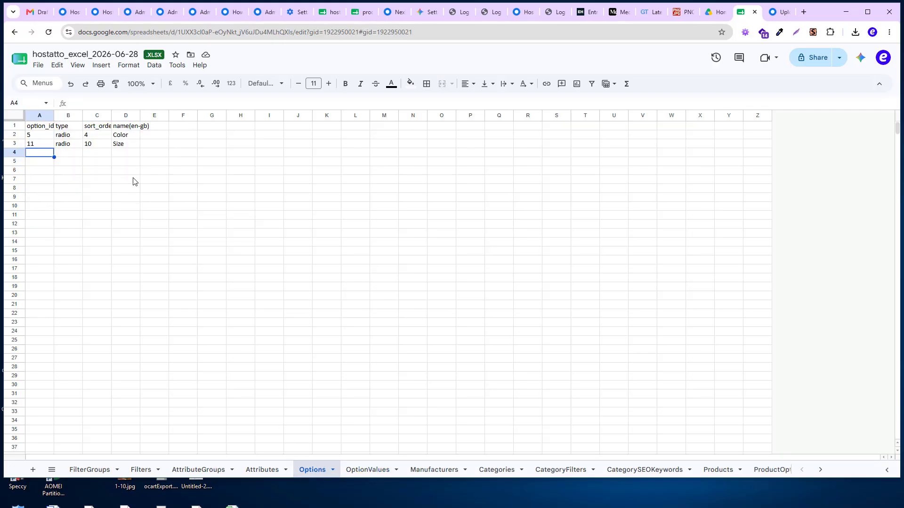
click(130, 136)
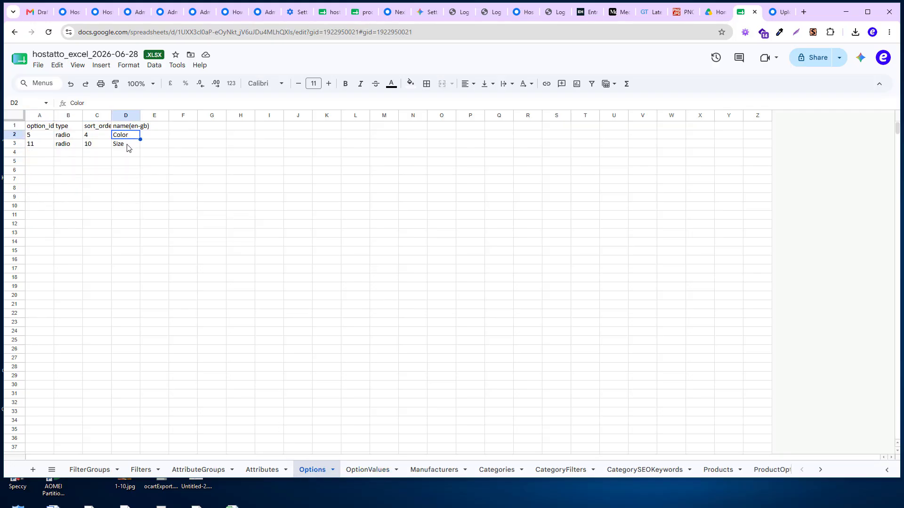
Duplicate the size 10 row of the OptionValues sheet into row 12
key(ctrl+shift+Page_Down)
click(15, 214)
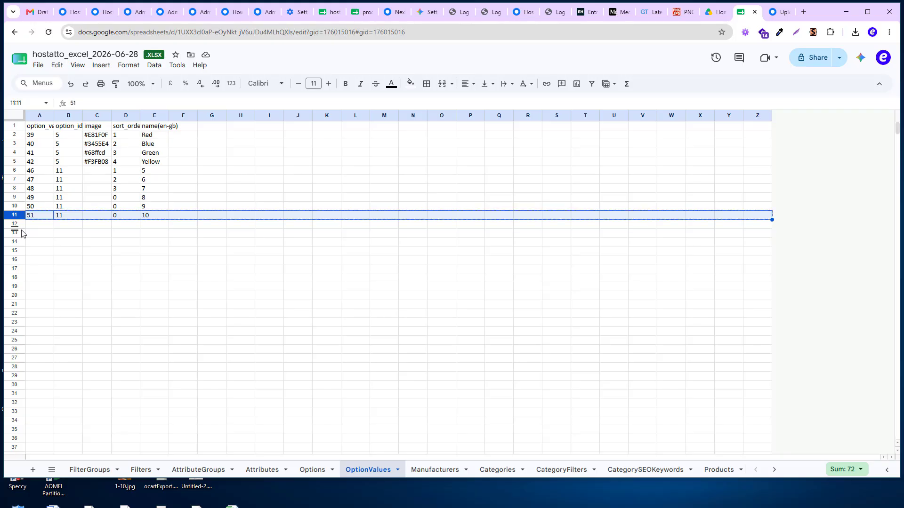
key(ctrl+c)
click(15, 224)
key(ctrl+v)
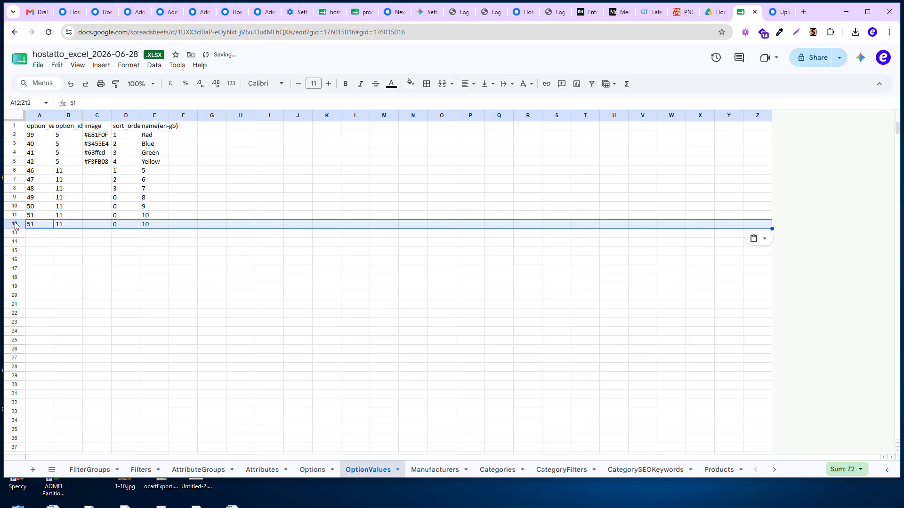
Set the option value id in row 12 to 52 and its name to 11
click(31, 224)
double_click(31, 225)
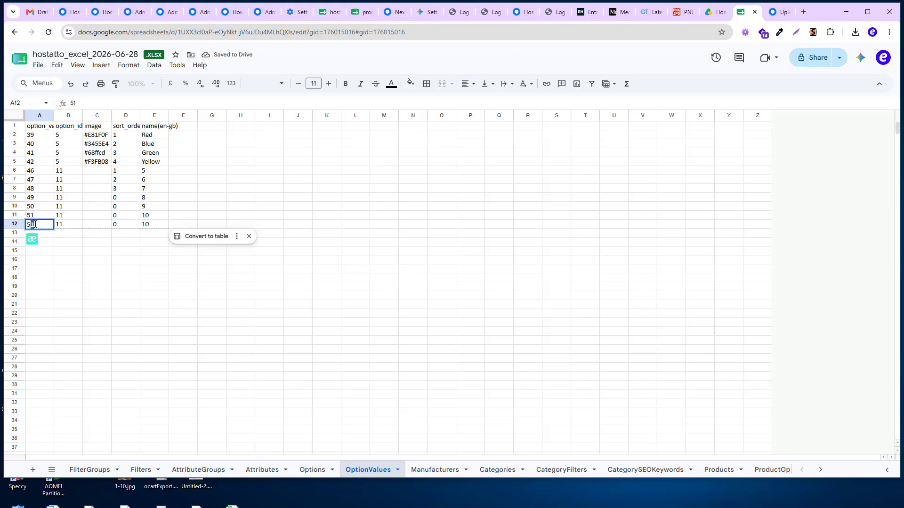
key(BackSpace)
text(2)
click(148, 224)
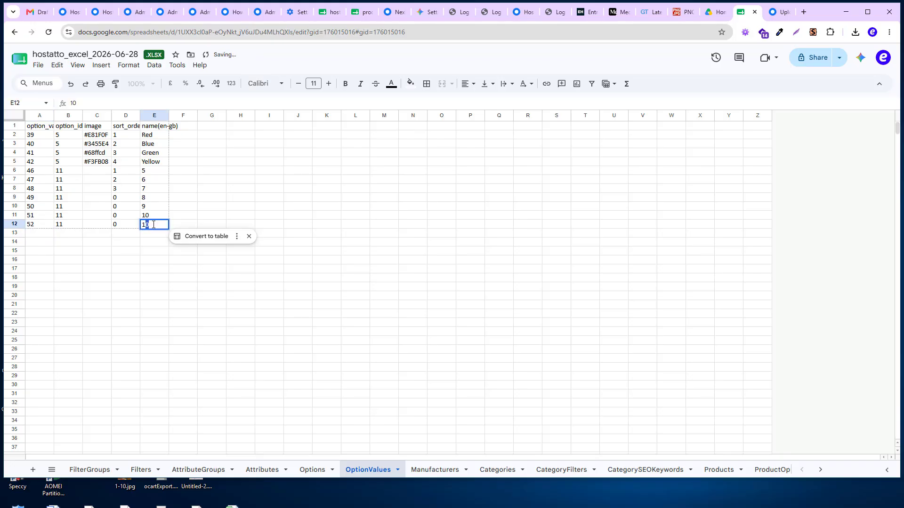
double_click(153, 225)
key(BackSpace)
text(1)
click(162, 243)
Duplicate the Yellow row of the OptionValues sheet into row 13
click(14, 162)
key(ctrl+c)
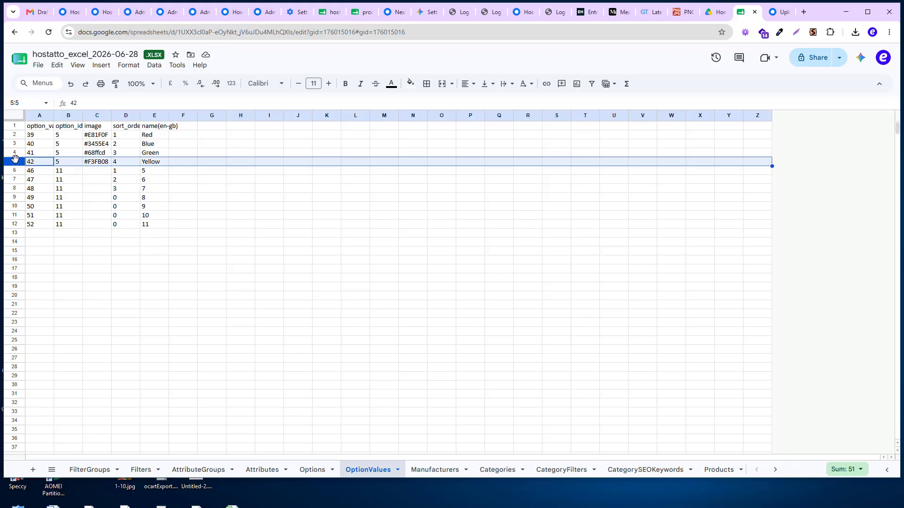
click(15, 233)
key(ctrl+v)
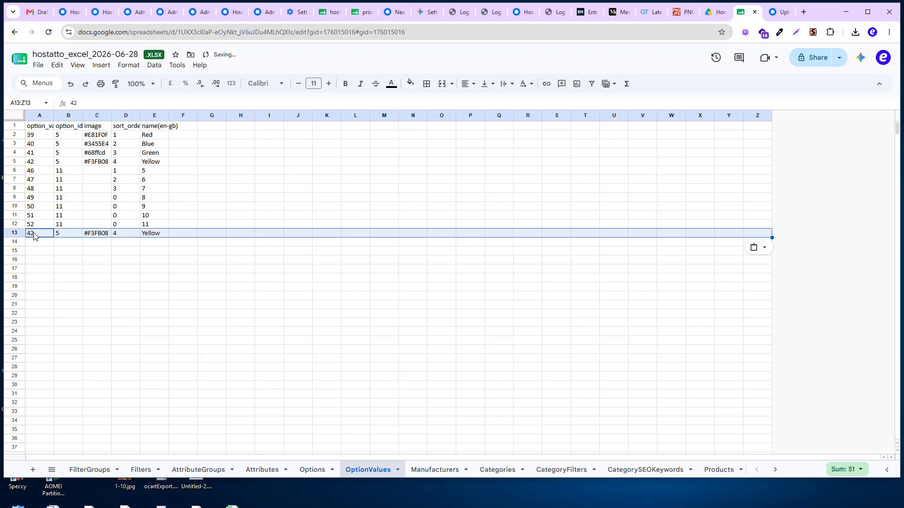
Set the option value id in row 13 to 53, its image to #ccc and its name to Grey
double_click(33, 234)
drag(35, 234, 19, 233)
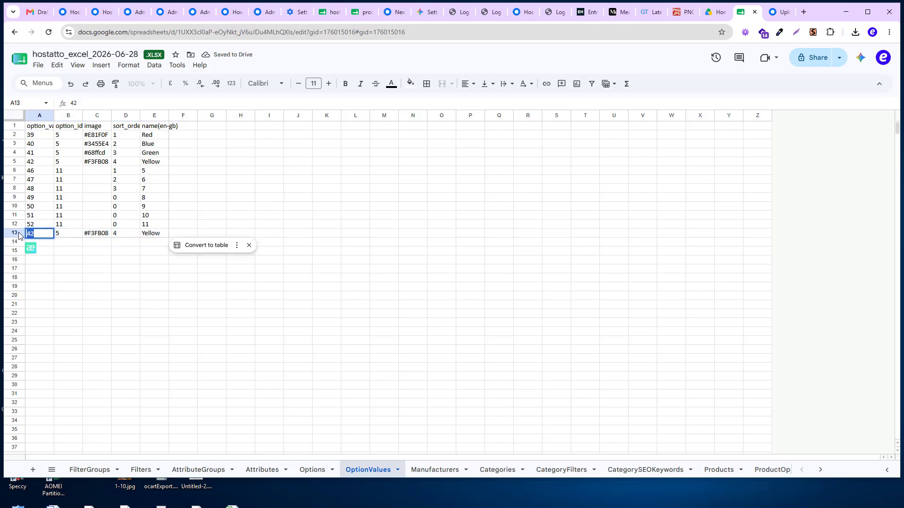
text(53)
key(Tab)
key(Tab)
text(#ccc)
key(Tab)
key(Tab)
text(Grey)
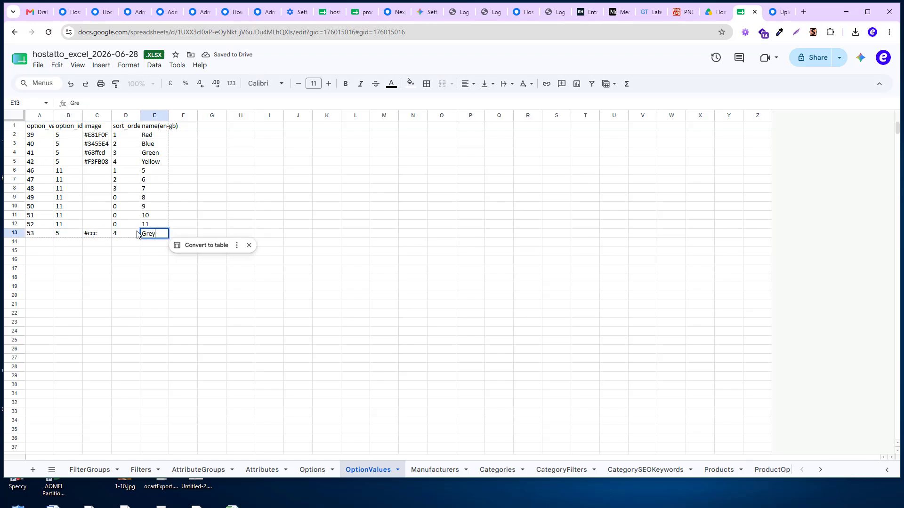
key(Return)
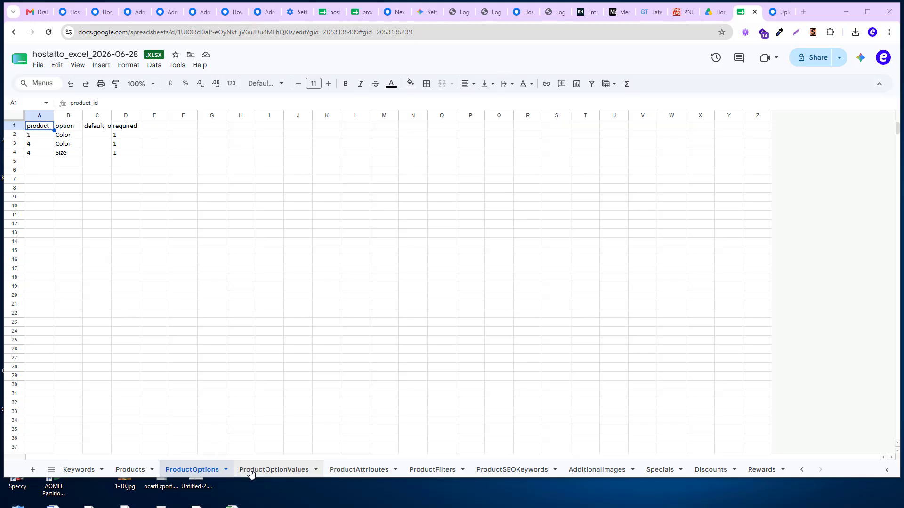
In the ProductOptions sheet, copy product 4's Color and Size rows into rows 5 and 6
drag(39, 143, 116, 156)
key(ctrl+c)
click(37, 162)
key(ctrl+v)
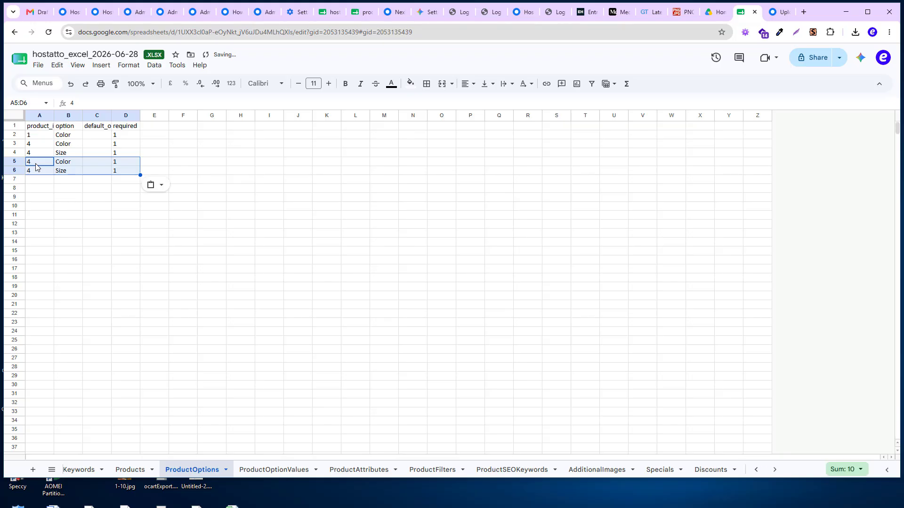
Set the product_id of the copied Color and Size rows in ProductOptions to 20
text(20)
key(Return)
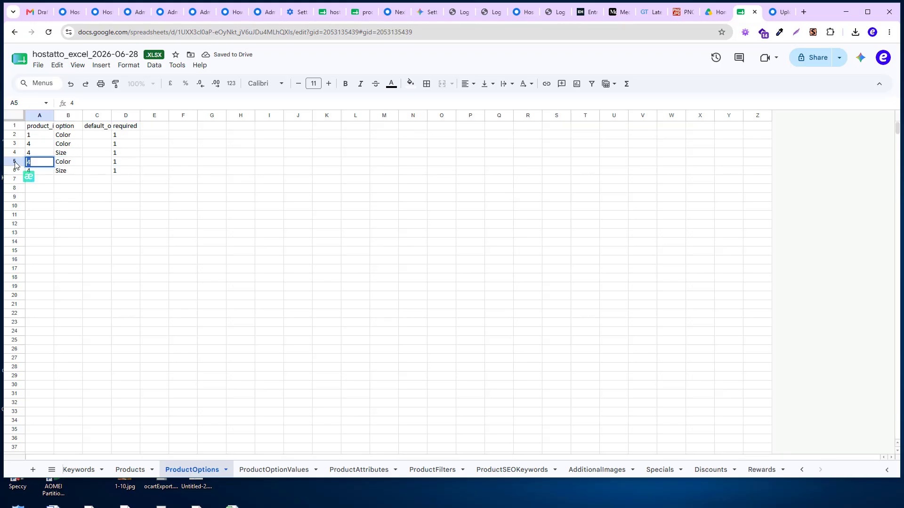
double_click(35, 171)
drag(34, 171, 18, 175)
text(20)
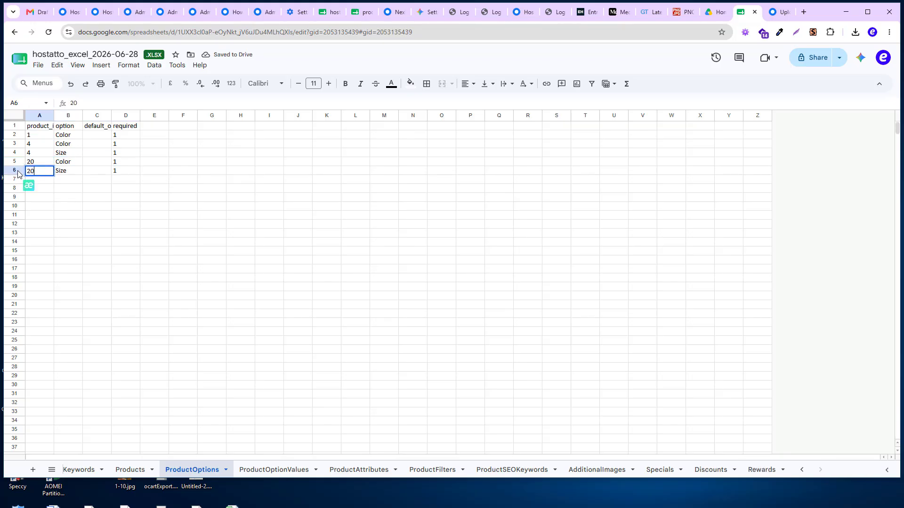
key(Return)
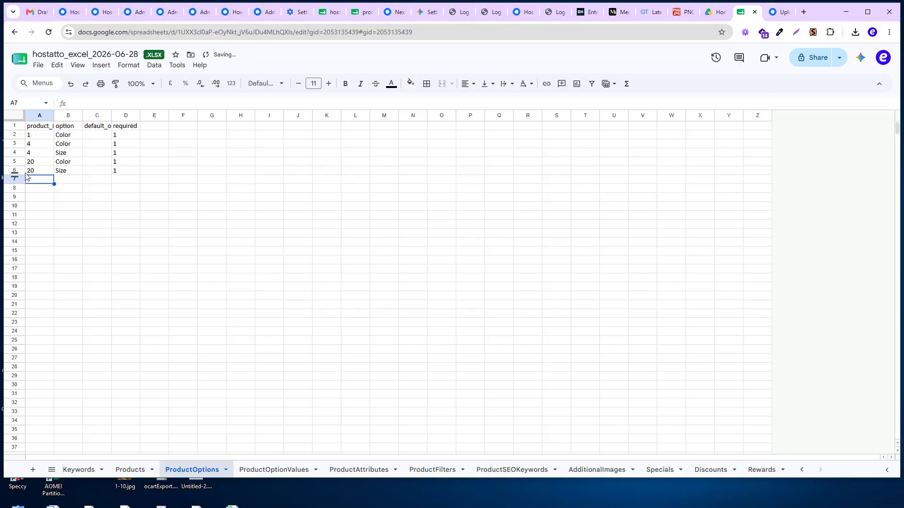
In the ProductOptionValues sheet, copy product 4's Color and Size values into rows 24 to 32 with product_id 20
click(258, 471)
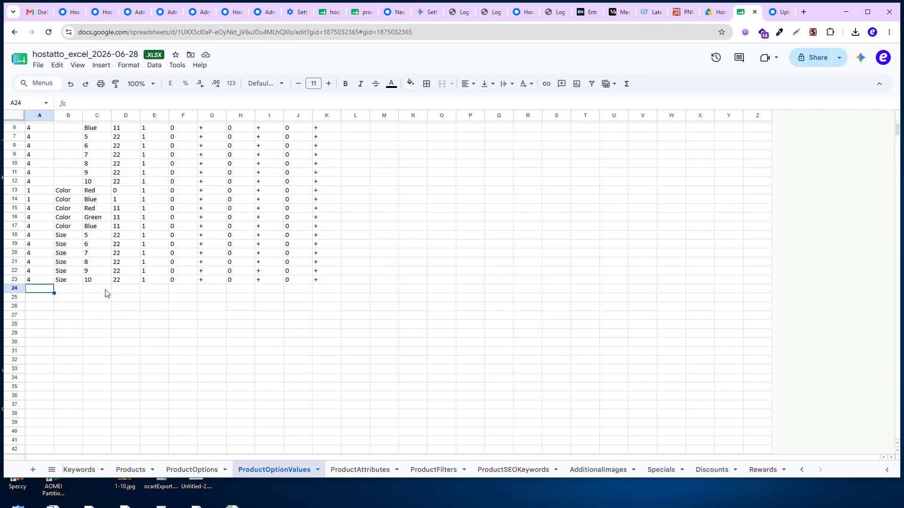
key(ctrl+v)
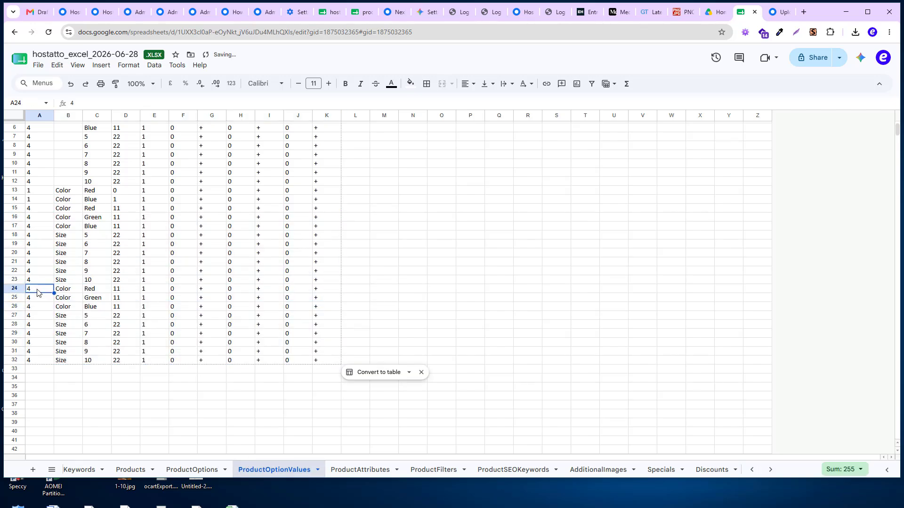
double_click(38, 289)
drag(38, 290, 23, 289)
text(20)
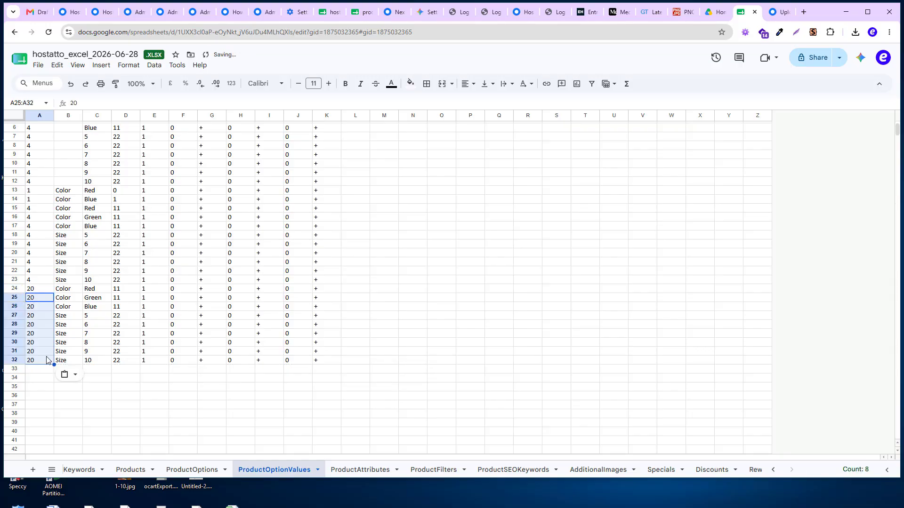
click(143, 378)
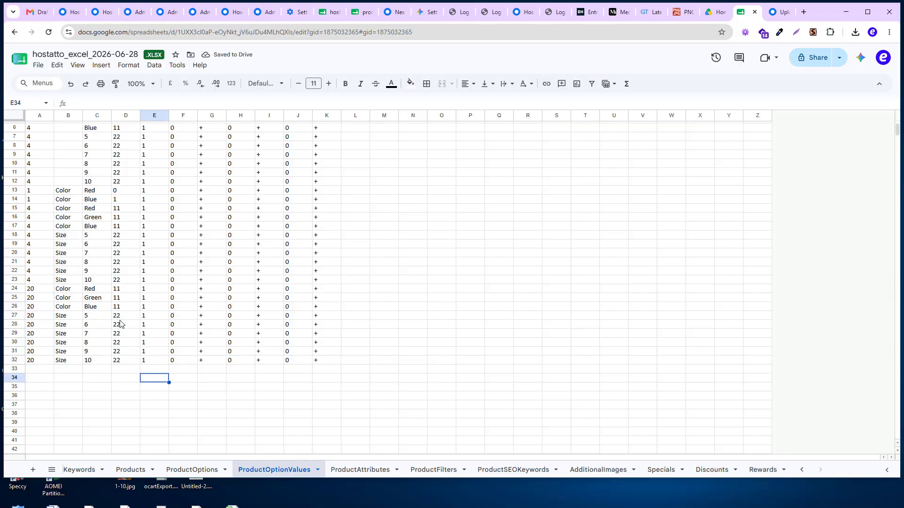
Duplicate product 20's size 10 row into row 33 and set its option value to 11
click(15, 360)
key(ctrl+c)
click(16, 369)
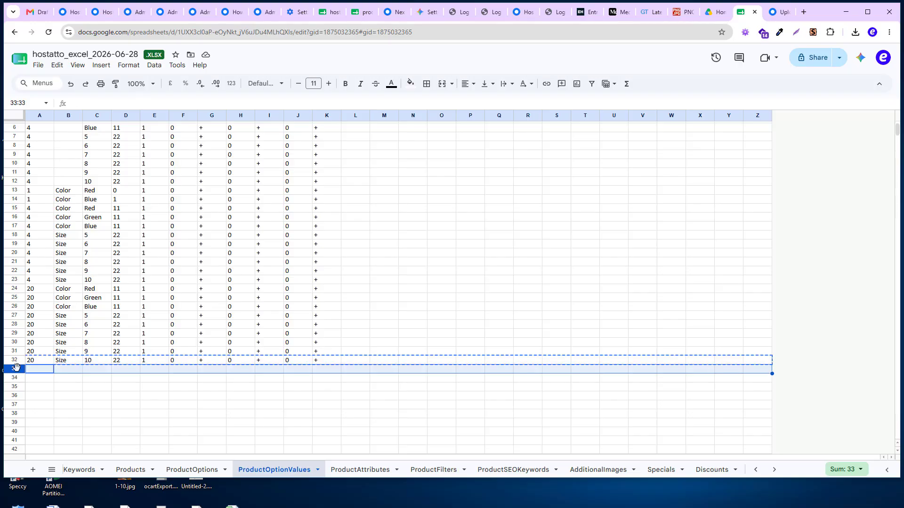
key(ctrl+v)
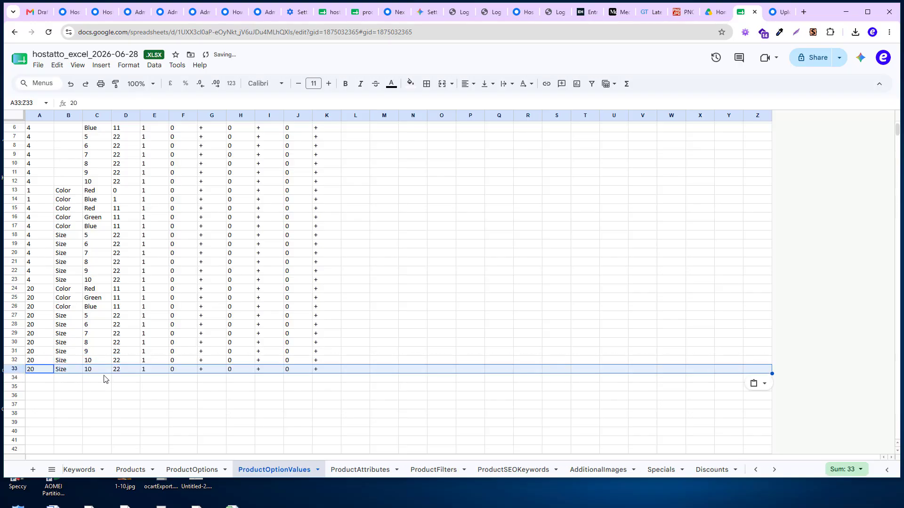
double_click(90, 370)
text(1)
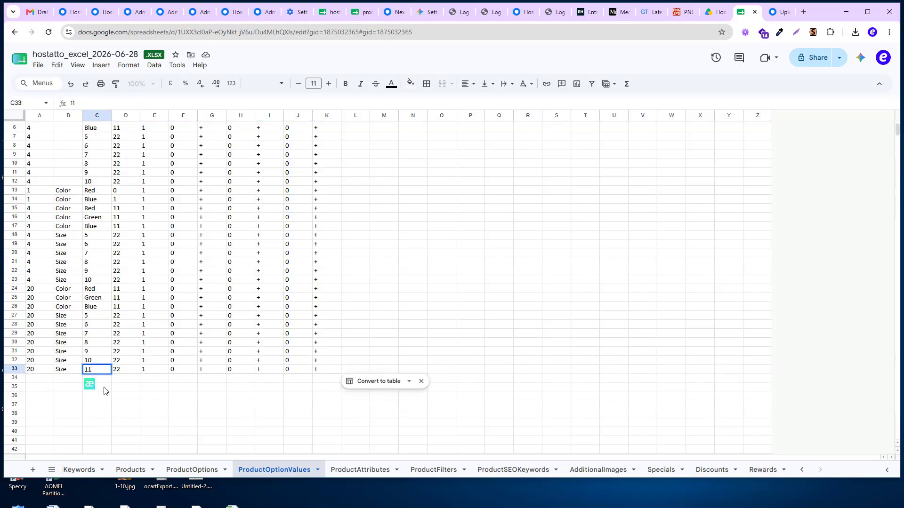
key(Return)
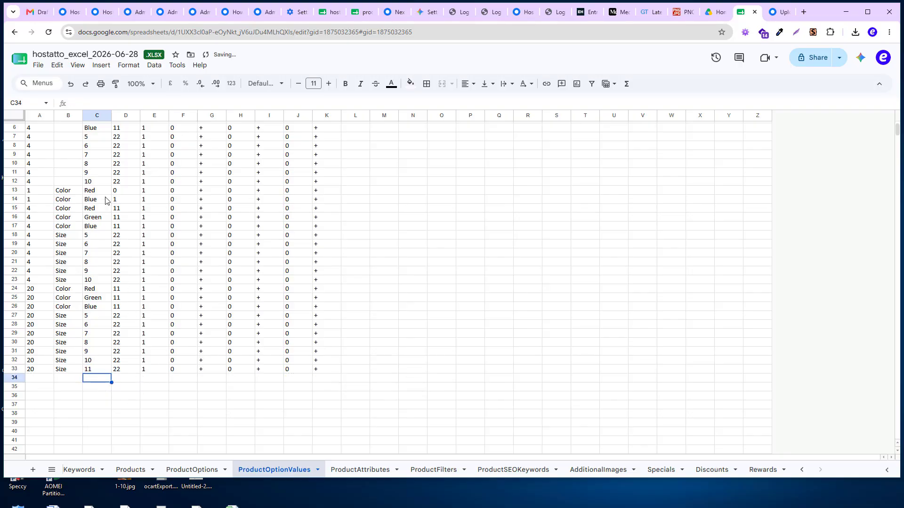
Duplicate product 20's Blue row into row 34 and set its option value to Grey
click(14, 306)
key(ctrl+c)
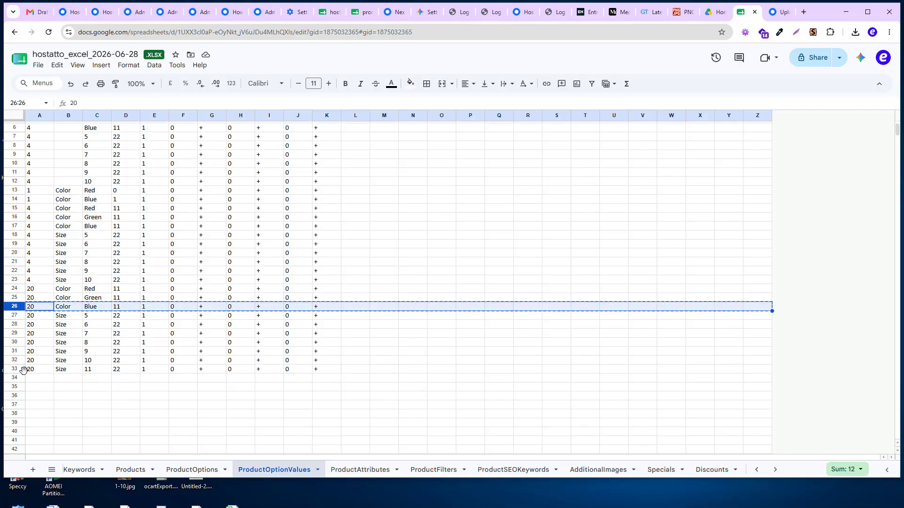
click(14, 377)
key(ctrl+v)
double_click(98, 378)
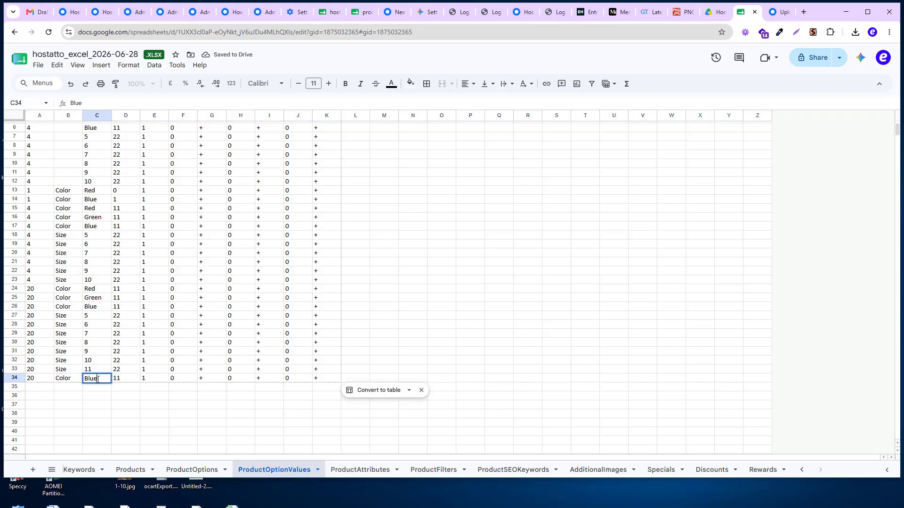
drag(98, 378, 72, 378)
text(Grey)
scroll(94, 400, up, 2)
click(124, 424)
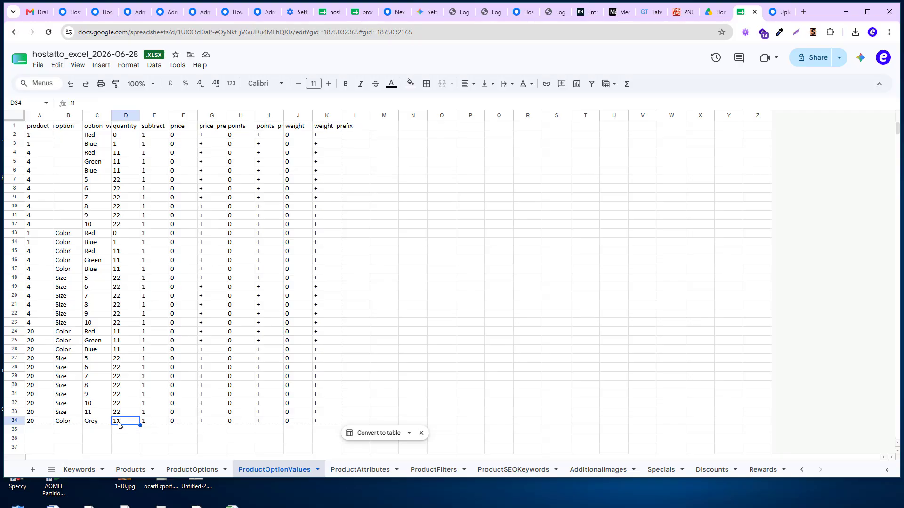
Review the quantities of product 20's color and size rows in ProductOptionValues
click(14, 420)
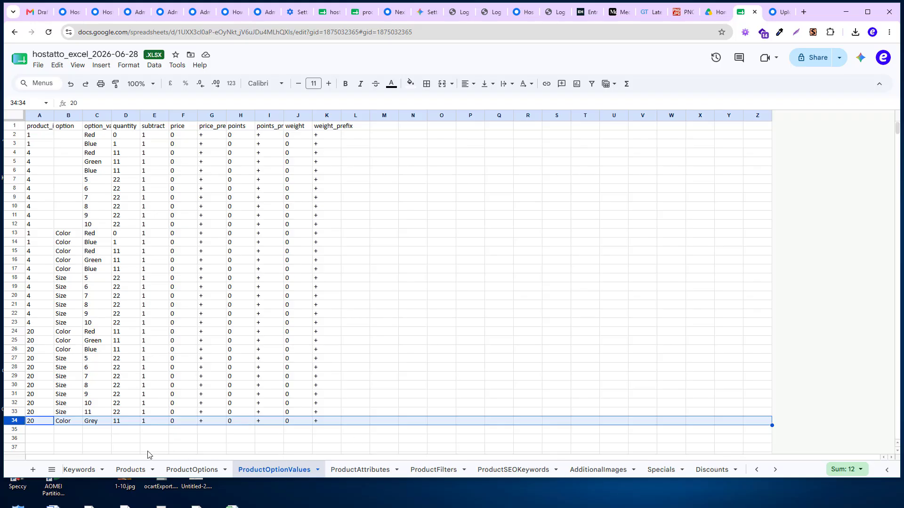
click(126, 424)
click(127, 413)
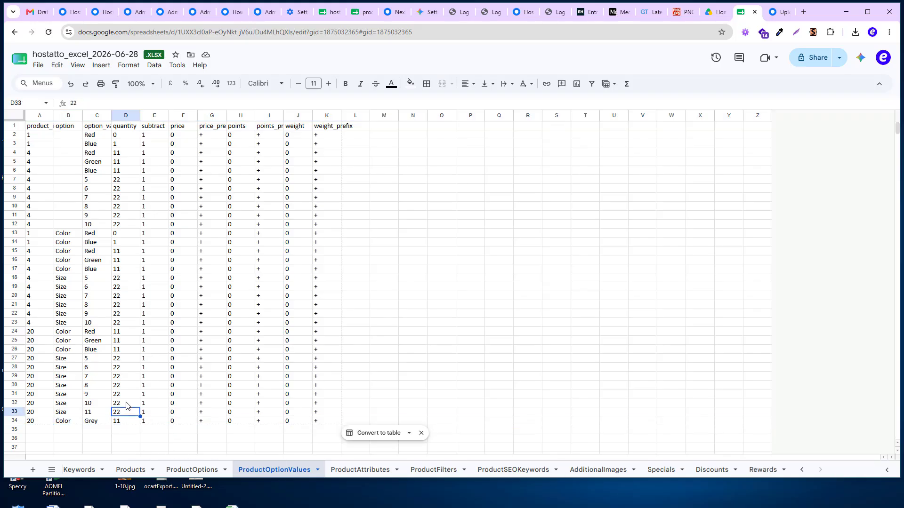
click(127, 404)
click(126, 394)
click(127, 386)
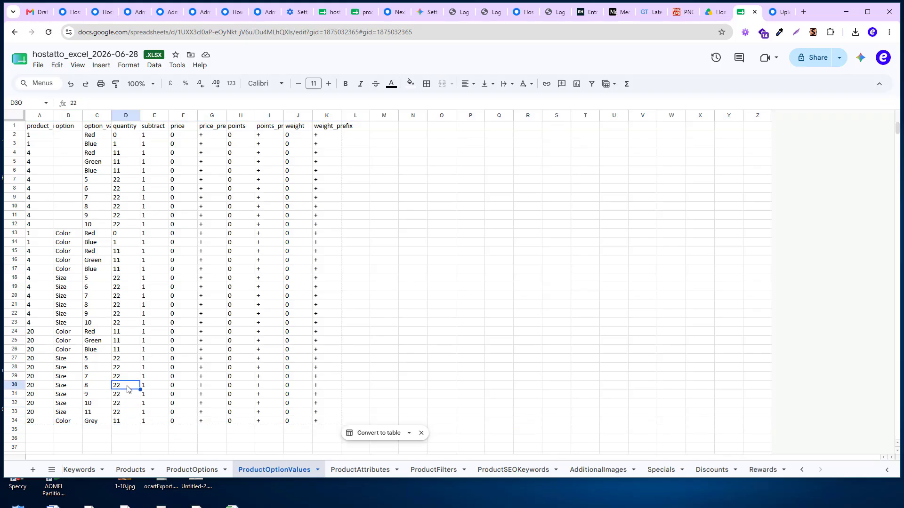
click(127, 422)
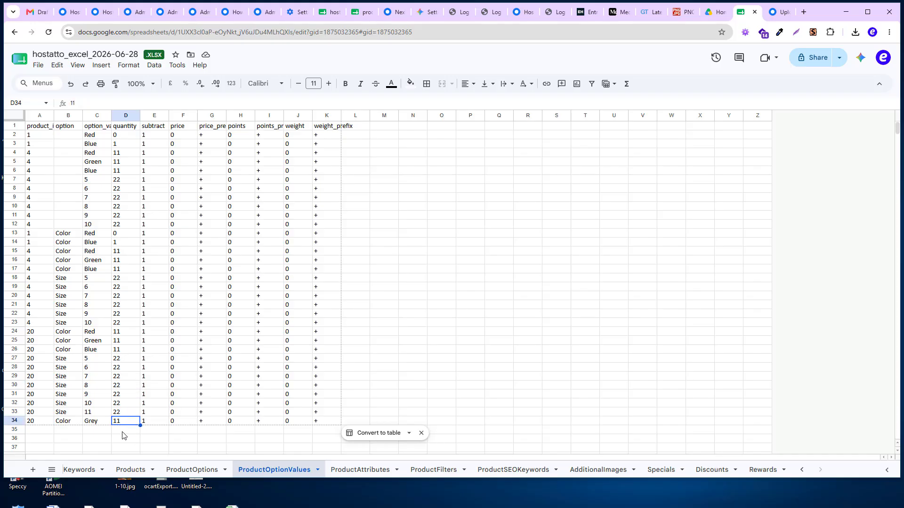
In the ProductAttributes sheet, copy product 19's attribute rows into rows 100 to 105 with product_id 20
click(360, 469)
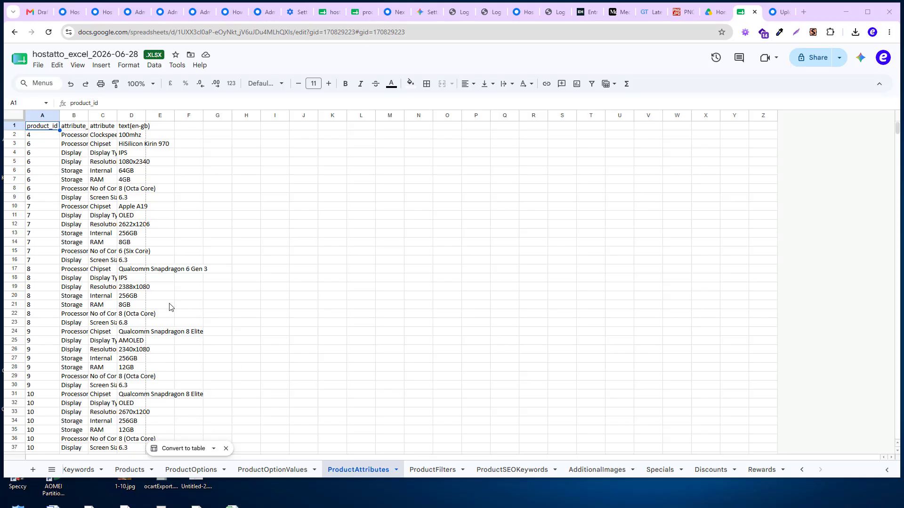
scroll(44, 302, down, 15)
drag(44, 302, 137, 347)
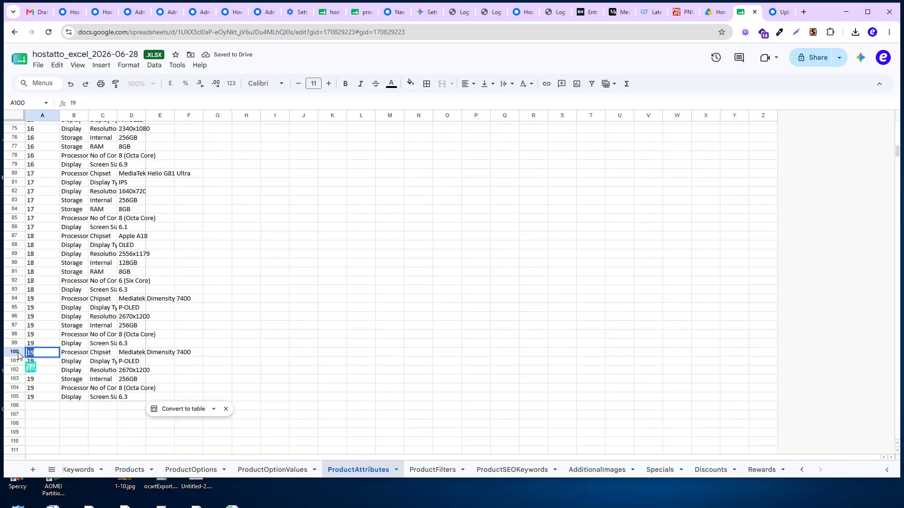
text(20)
key(Return)
click(144, 408)
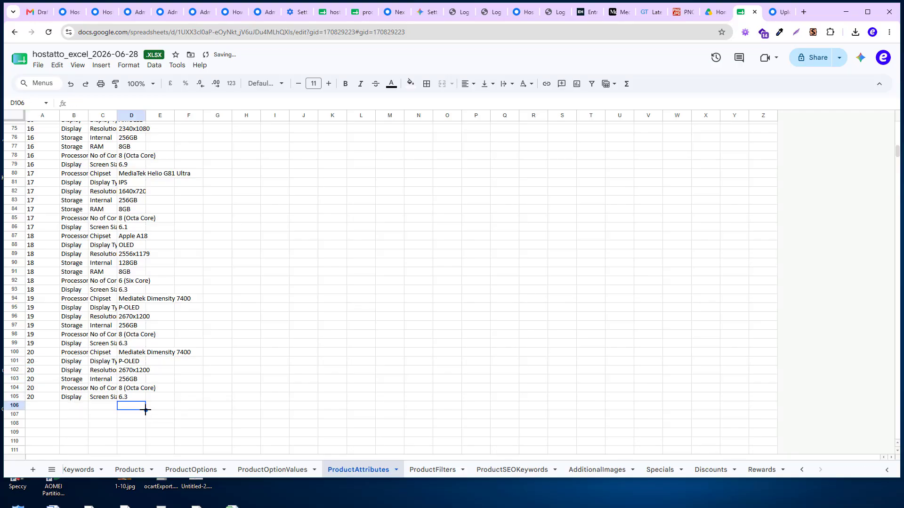
Review the attribute names and texts in product 20's ProductAttributes rows
click(133, 354)
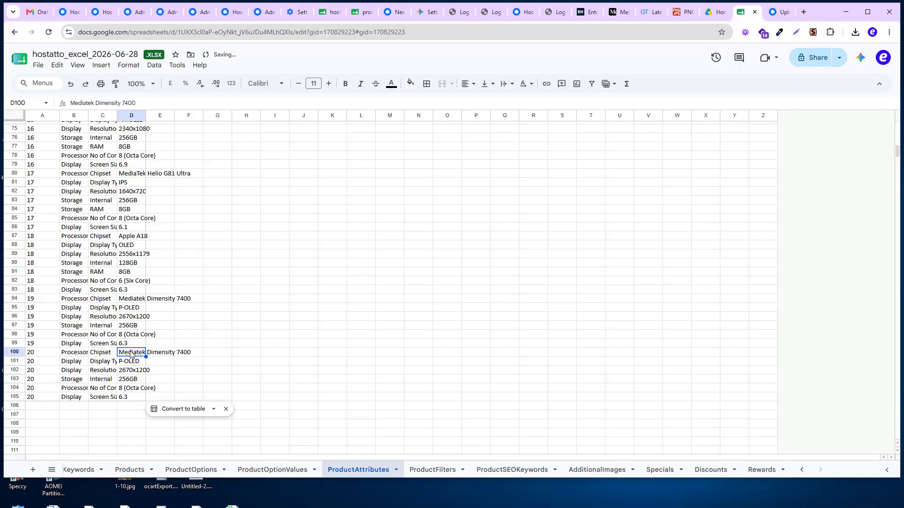
click(133, 363)
click(131, 372)
click(133, 381)
click(132, 389)
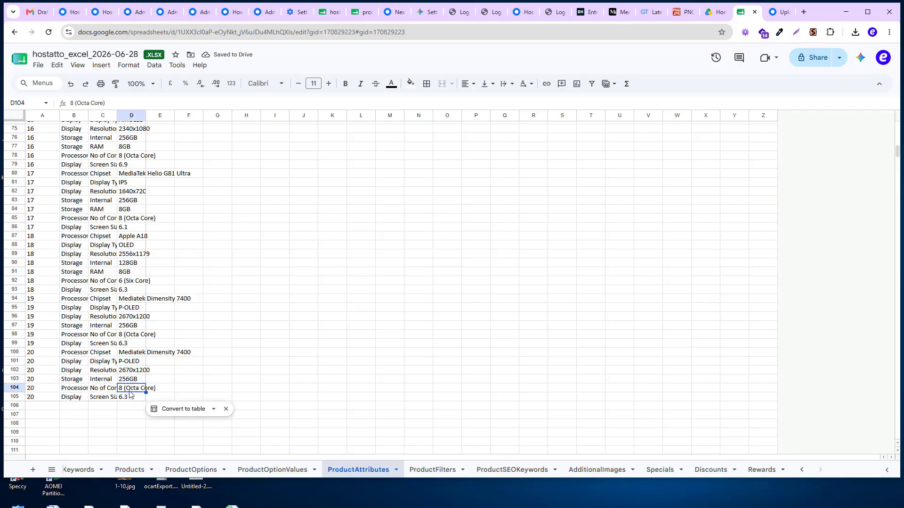
click(130, 398)
click(104, 399)
Examine the available attribute groups and attributes in the AttributeGroups and Attributes sheets
scroll(207, 470, up, 5)
click(207, 470)
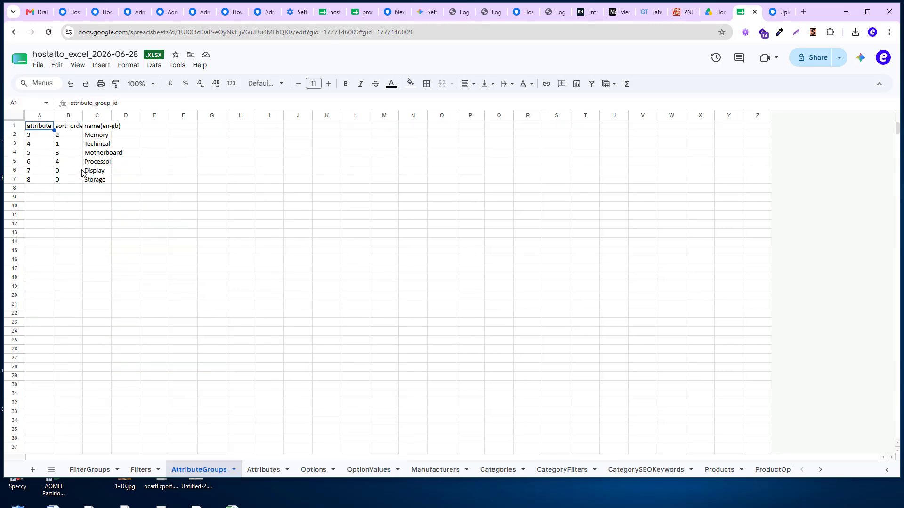
click(269, 469)
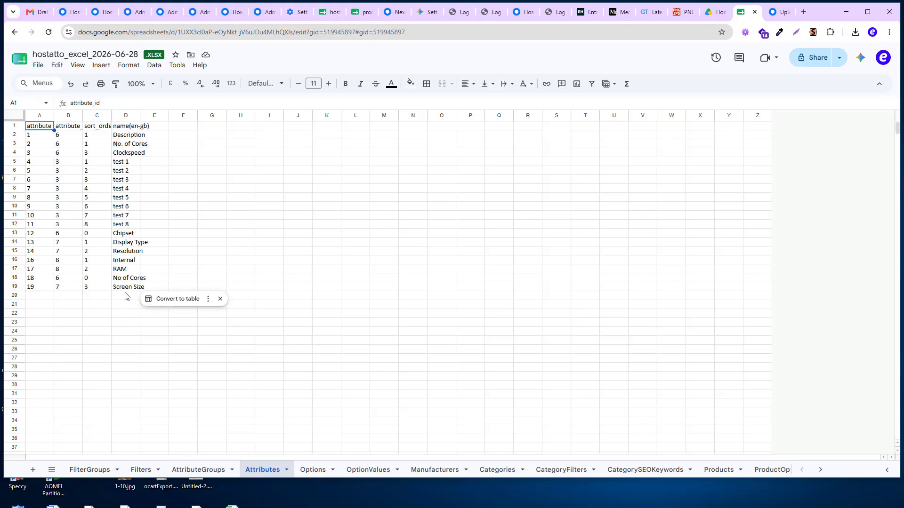
Switch to the OpenCart Excel Sync import page and choose Append / Update existing data as the import mode
key(ctrl+Tab)
click(187, 131)
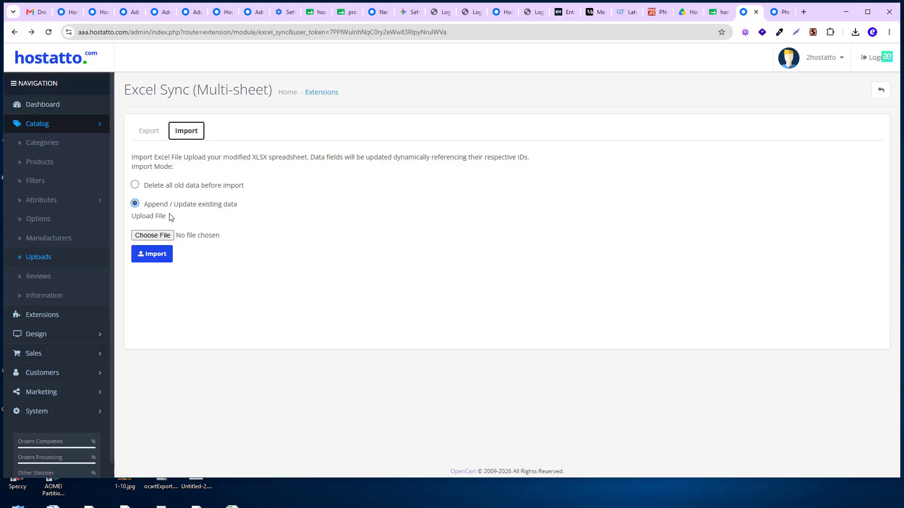
click(238, 186)
click(134, 204)
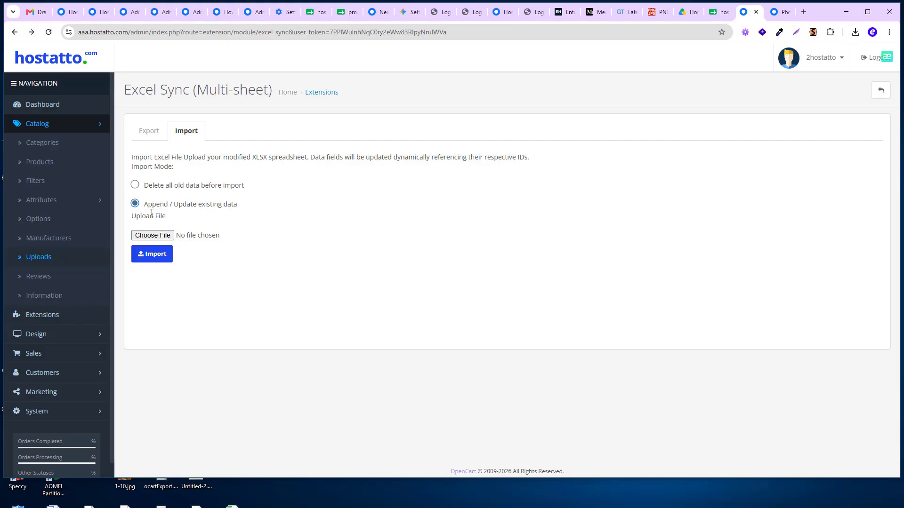